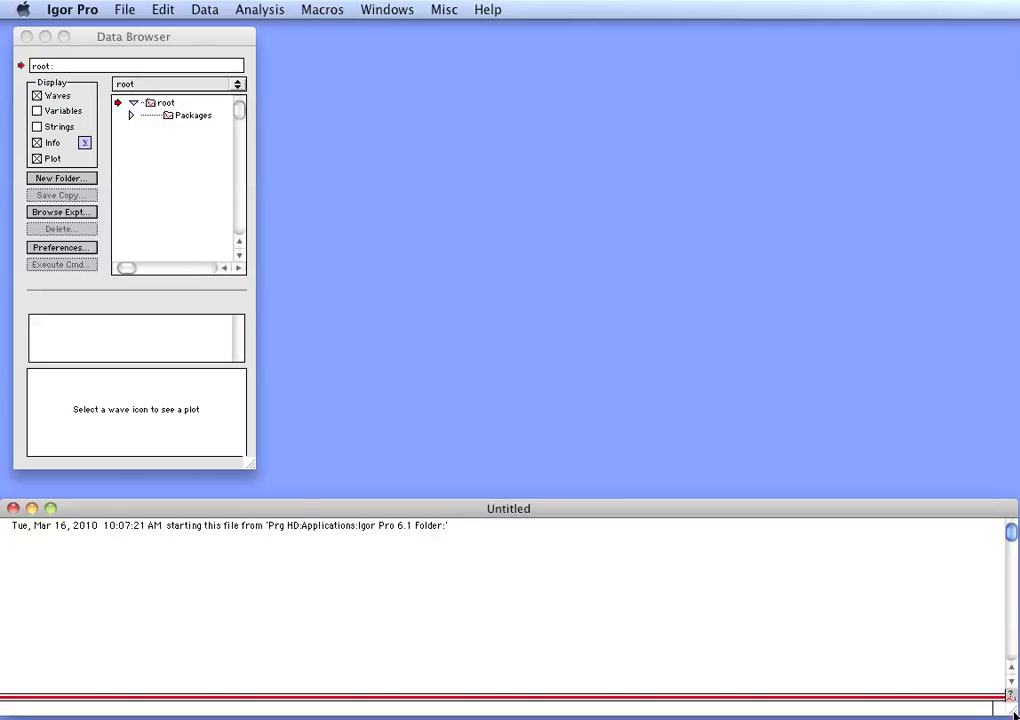
Step: Load the Irena SAS macros and shift the Data Browser into the corner of the workspace
click(183, 31)
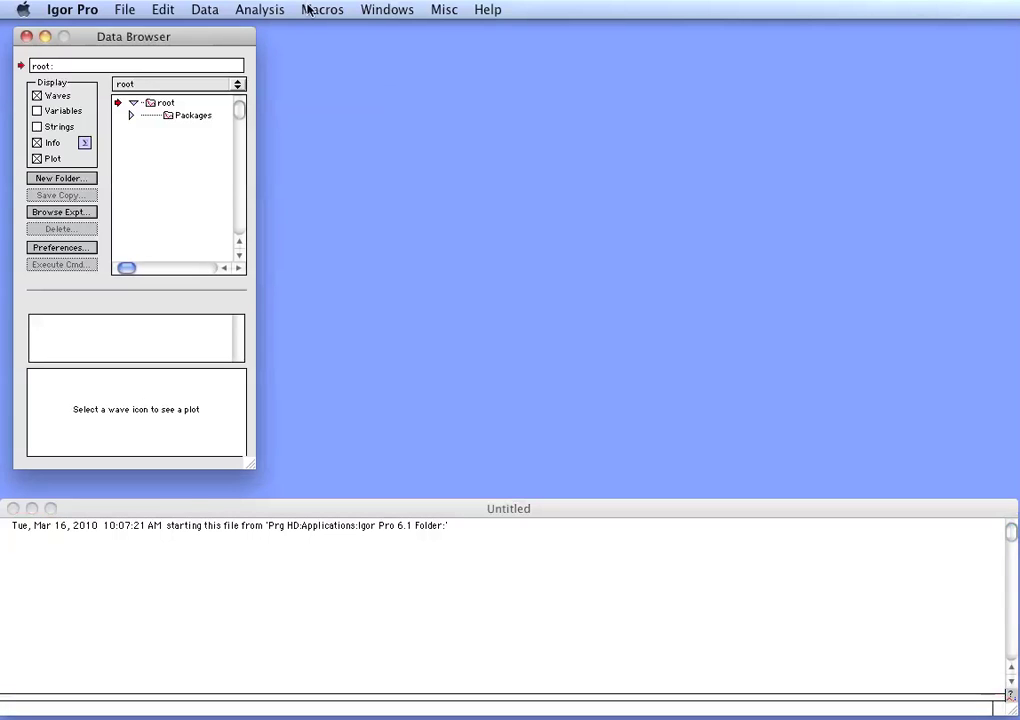
click(310, 9)
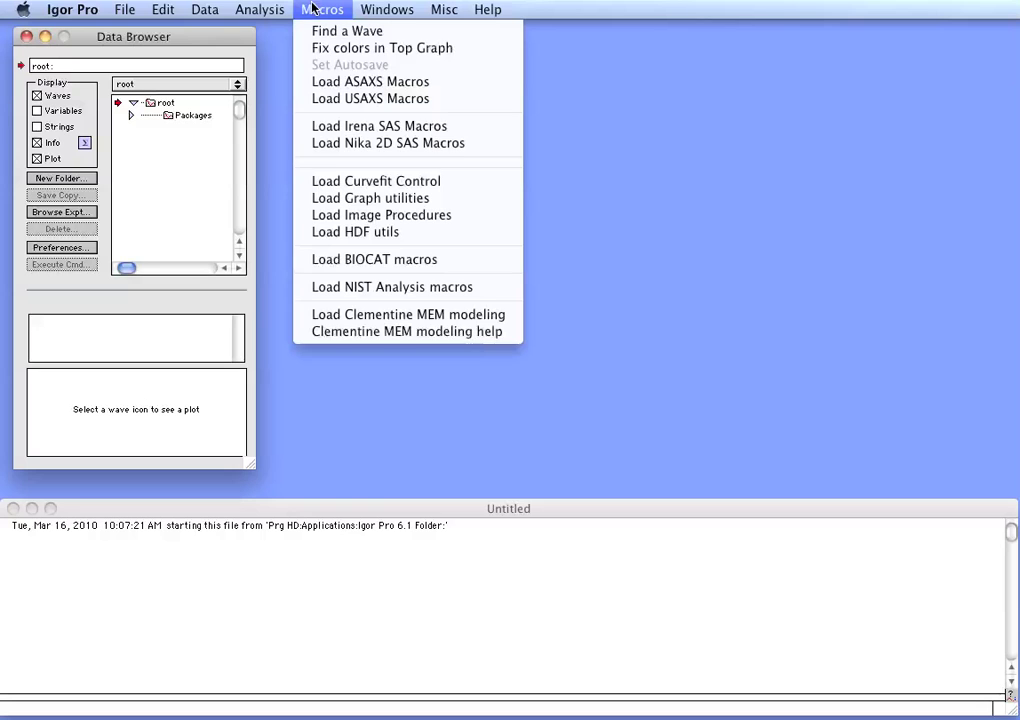
click(369, 130)
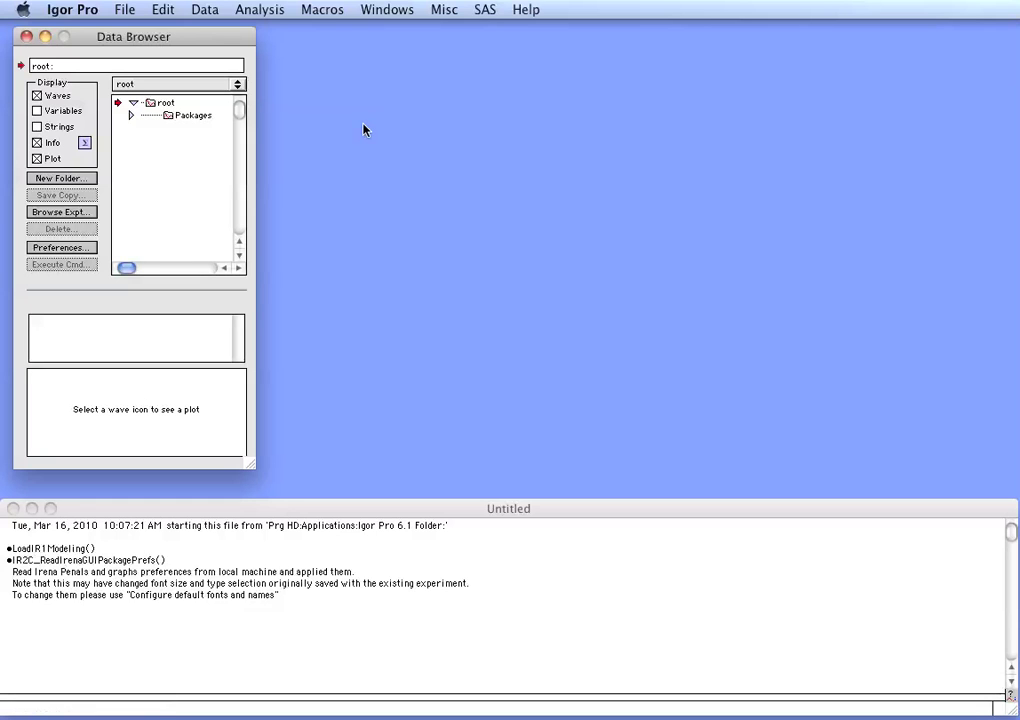
drag(250, 37, 237, 30)
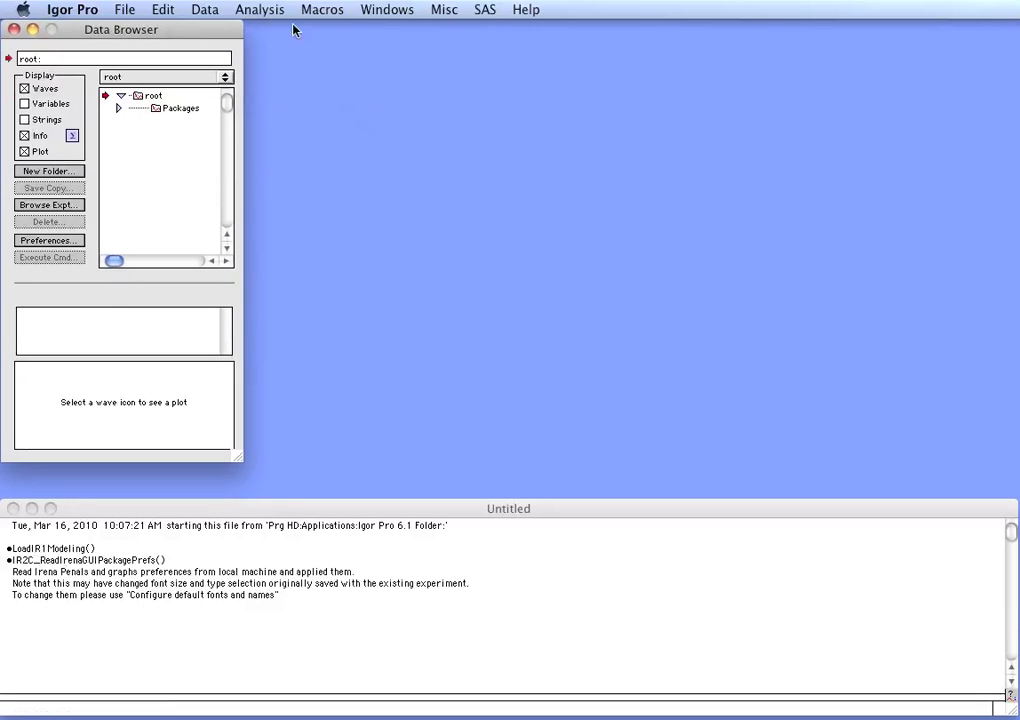
Step: Open the Irena tool for importing ASCII data
click(487, 12)
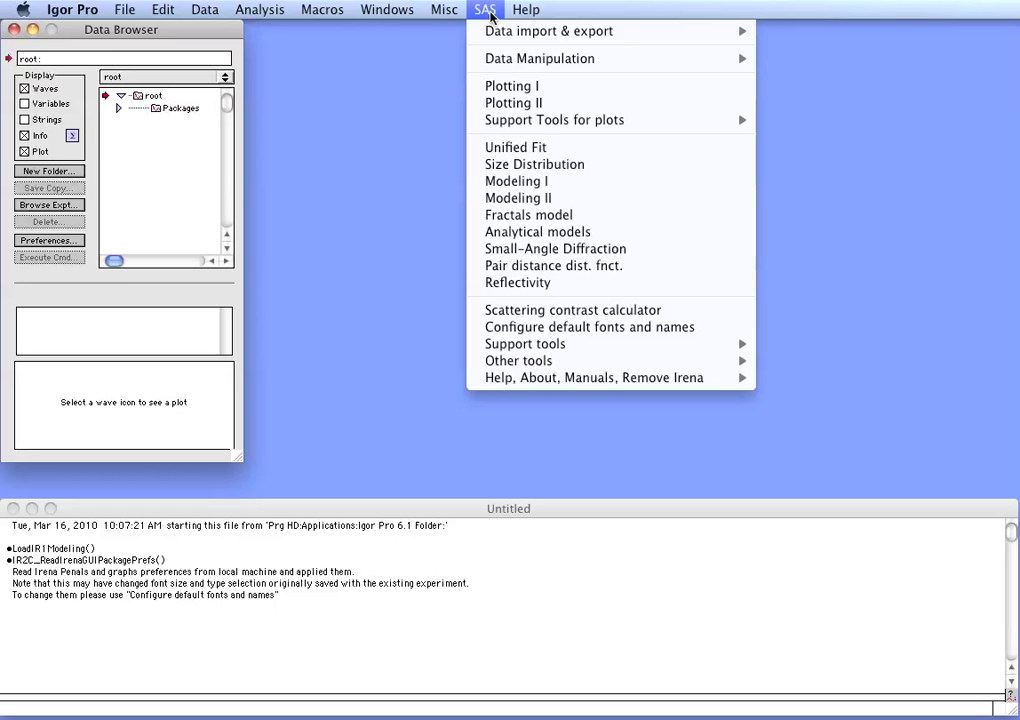
mouse_move(487, 34)
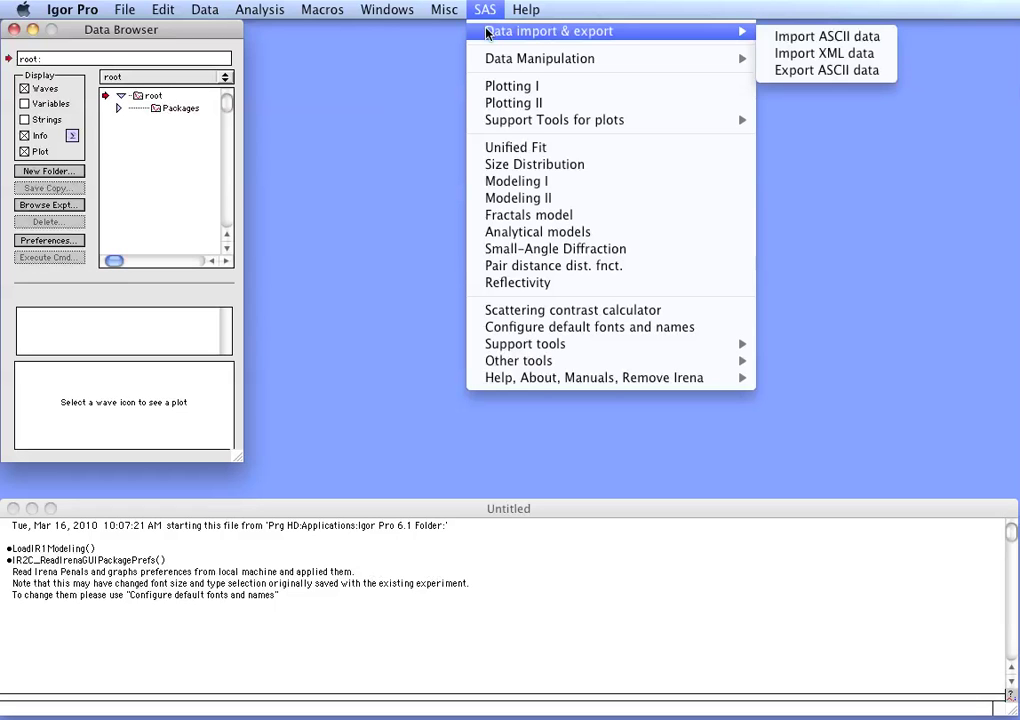
click(787, 38)
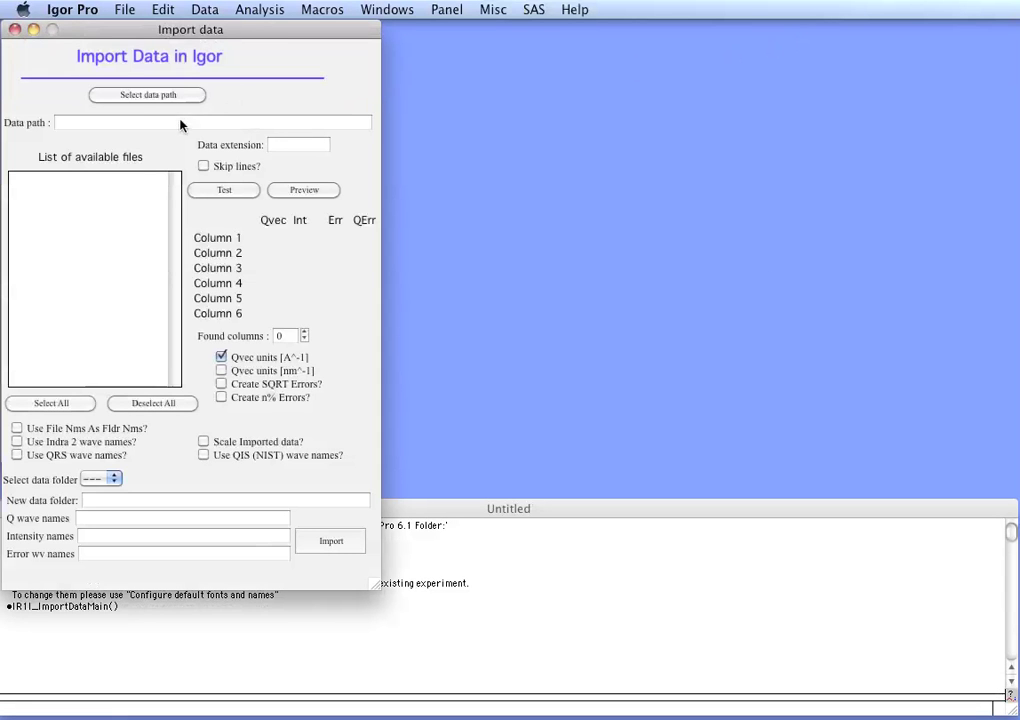
Step: Set the import data path to the Irena Example Data folder in Irena and Nika Handouts, version 2010, DVD files on the Desktop
click(148, 95)
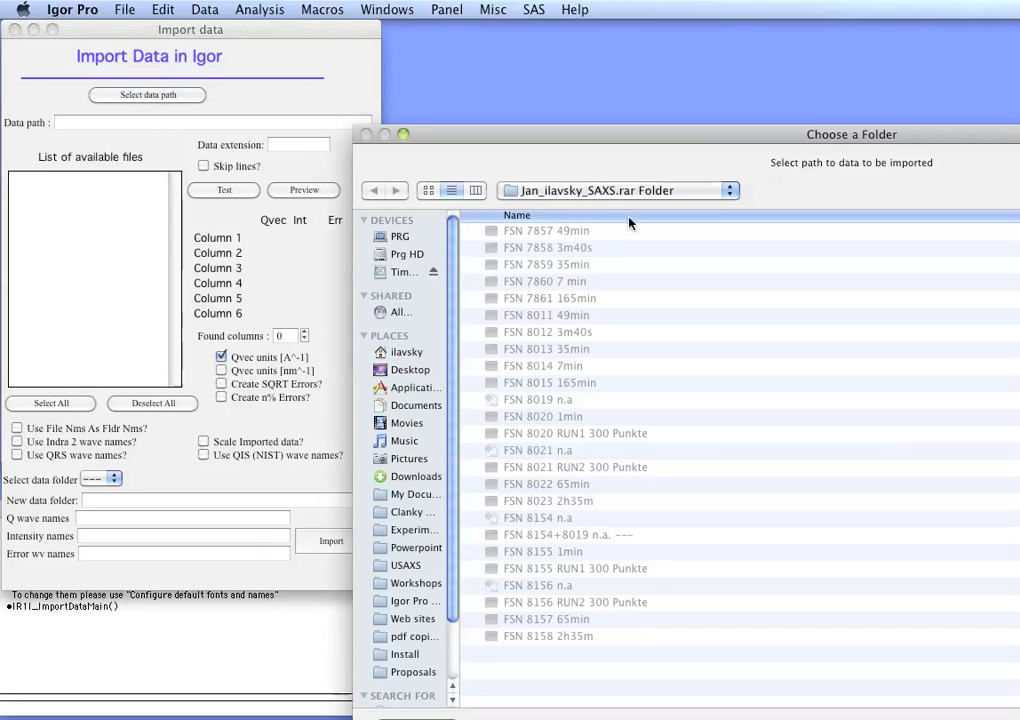
click(638, 191)
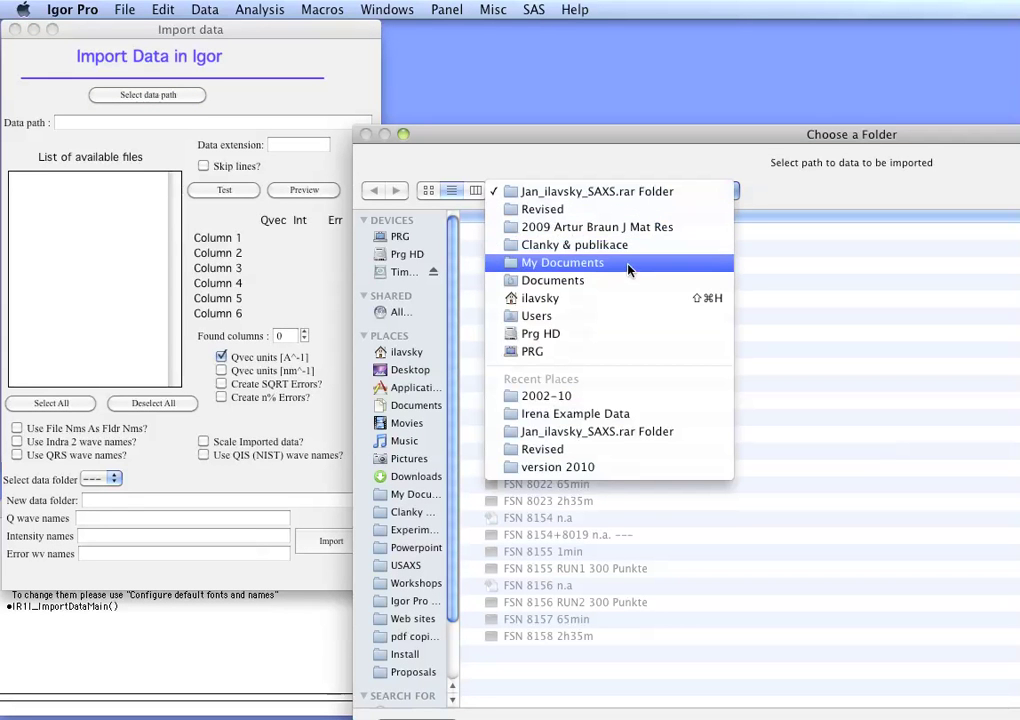
click(631, 298)
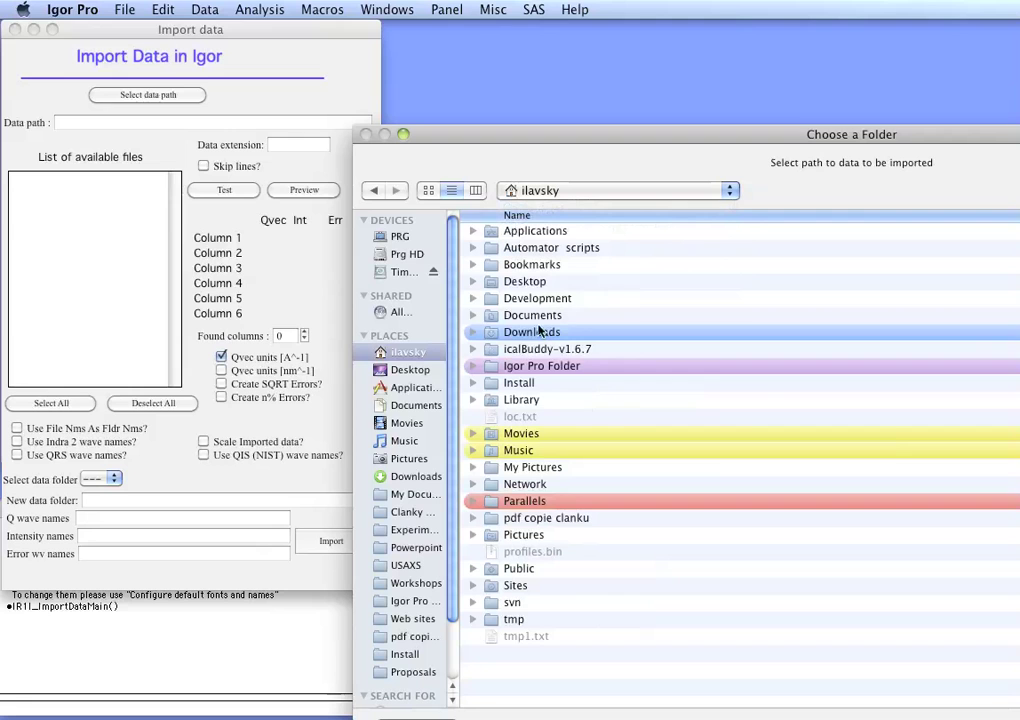
click(410, 372)
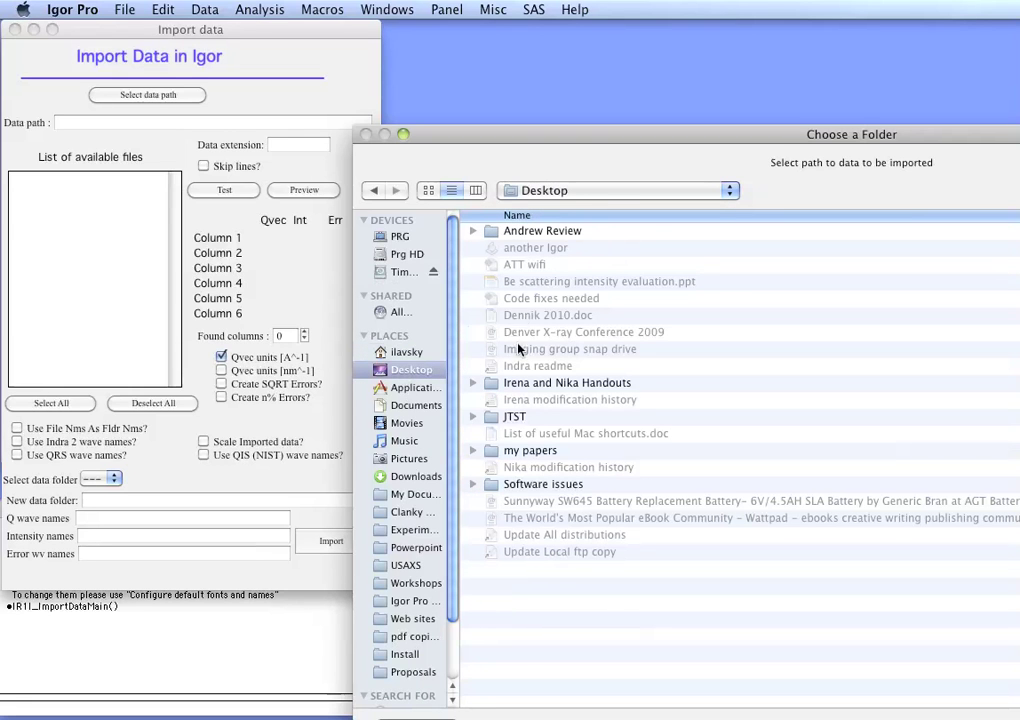
double_click(510, 384)
double_click(530, 250)
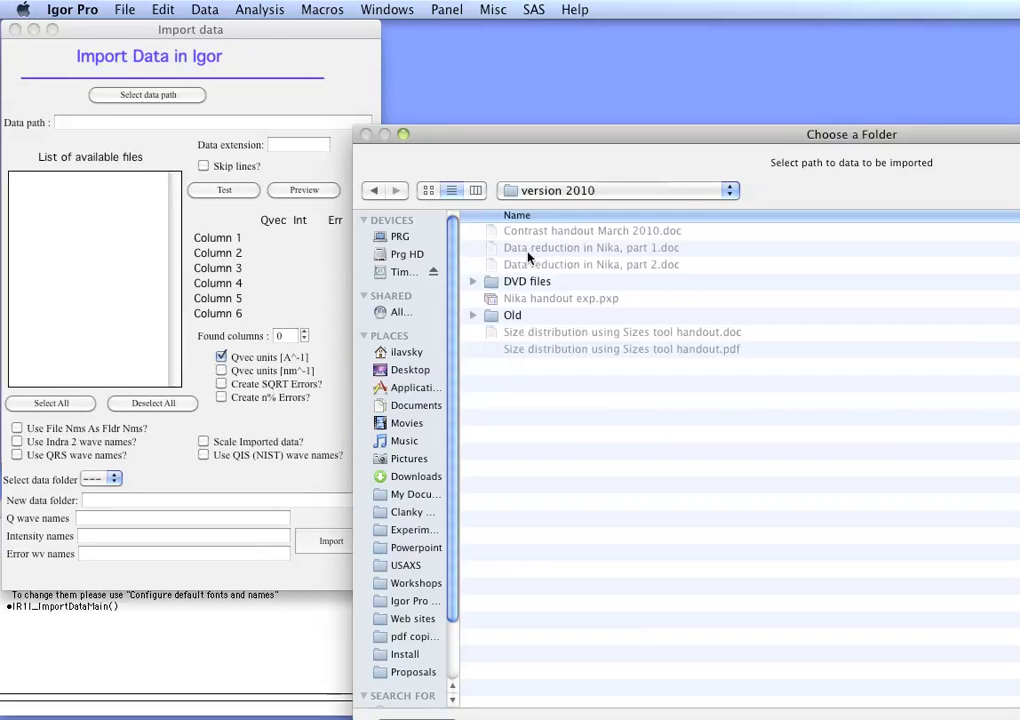
click(473, 283)
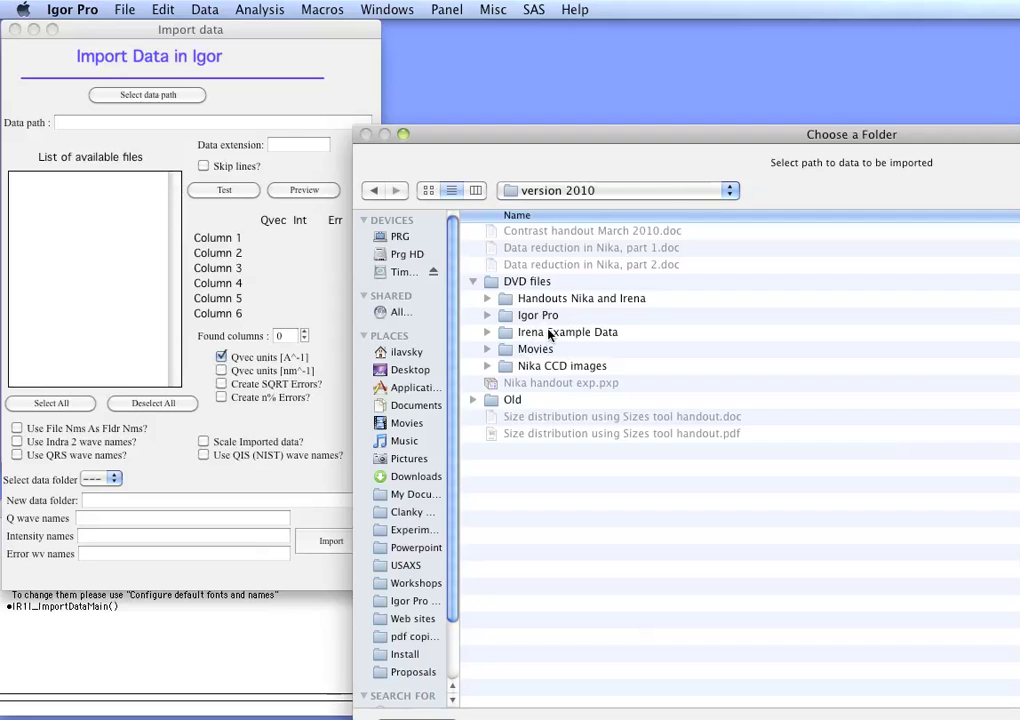
double_click(549, 333)
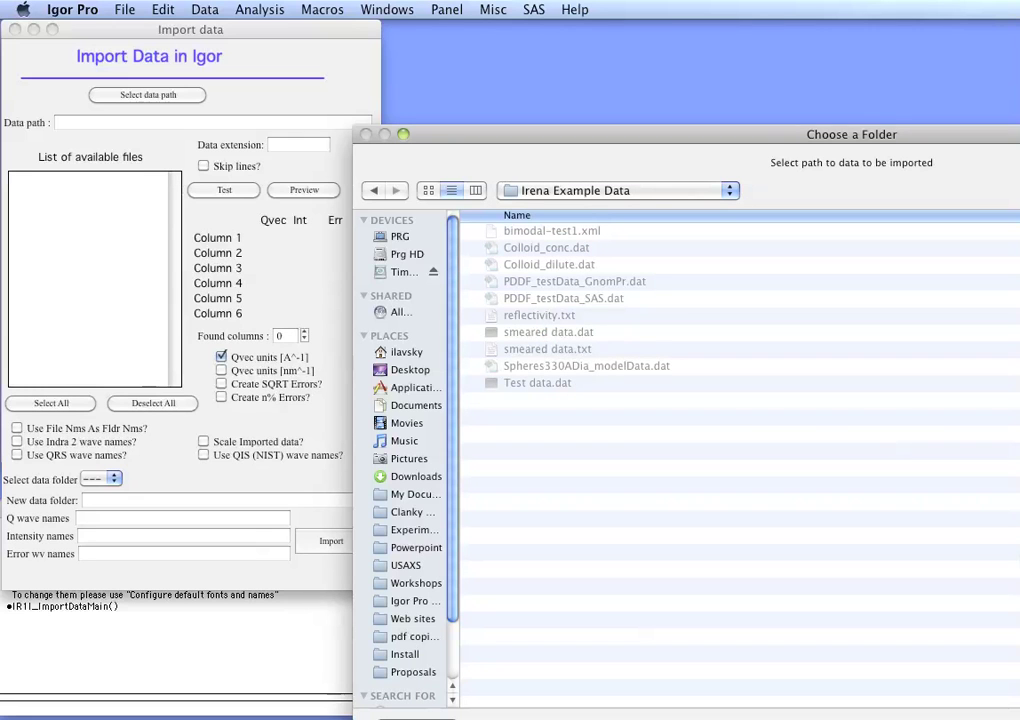
key(Return)
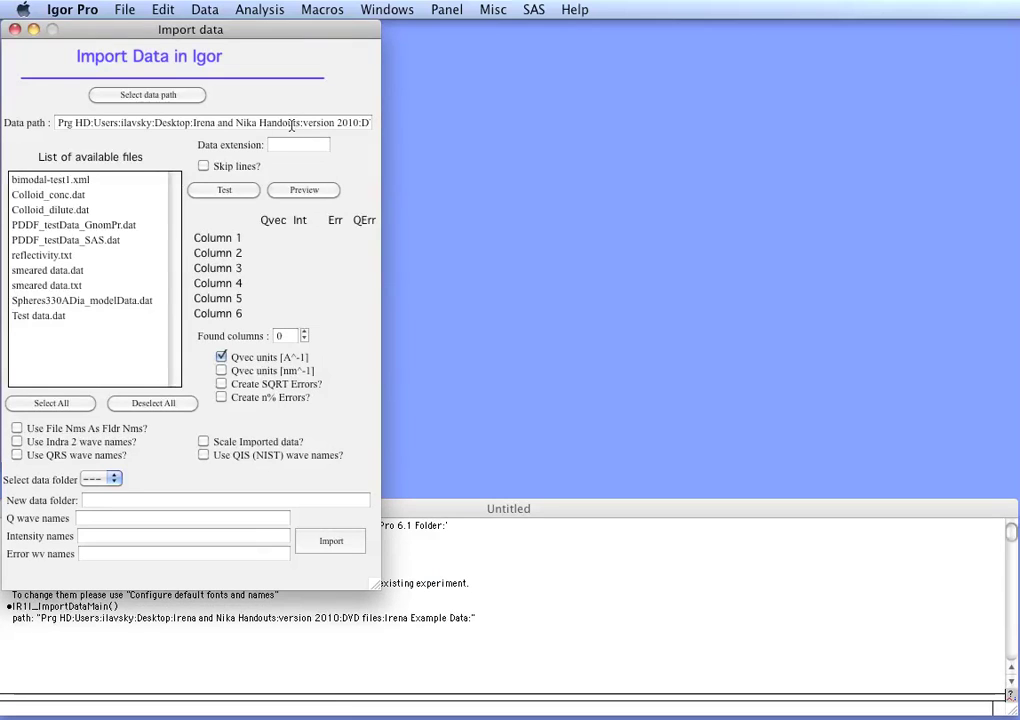
Step: Test the import of Test data.dat and preview the file in an enlarged window, examining its header and data columns
click(30, 320)
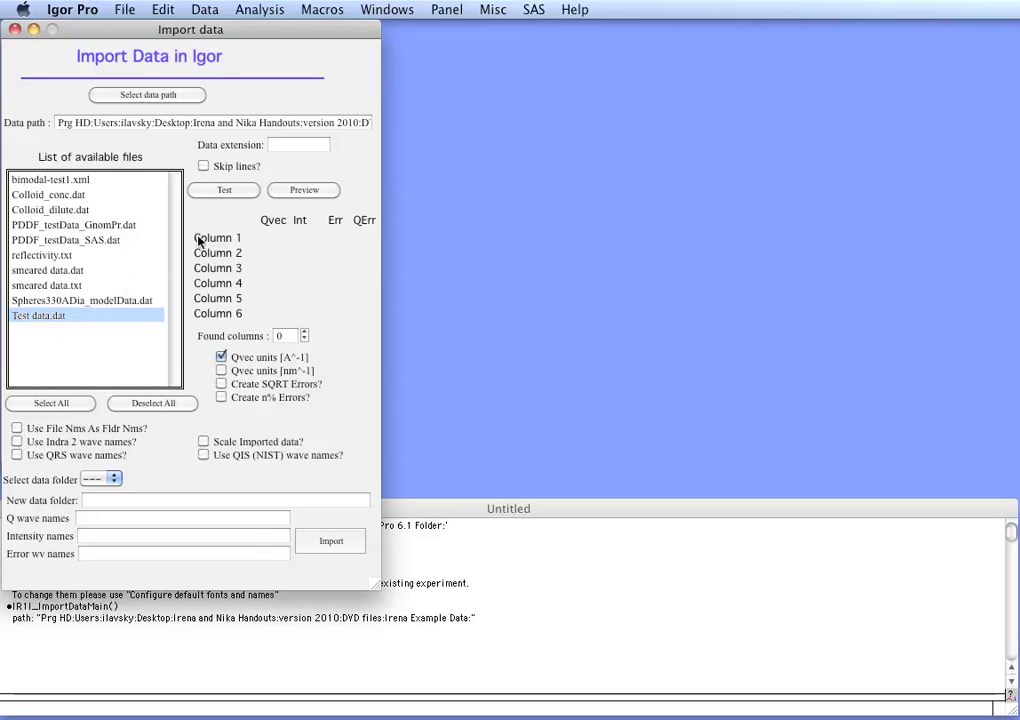
click(225, 191)
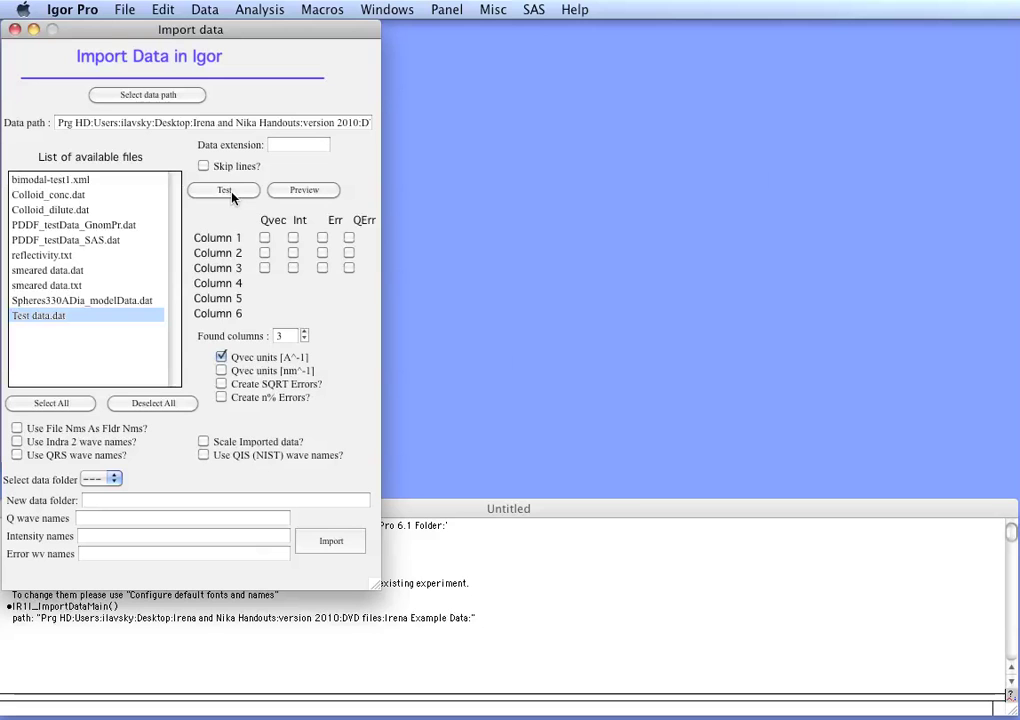
click(291, 197)
drag(574, 38, 515, 40)
drag(692, 388, 866, 666)
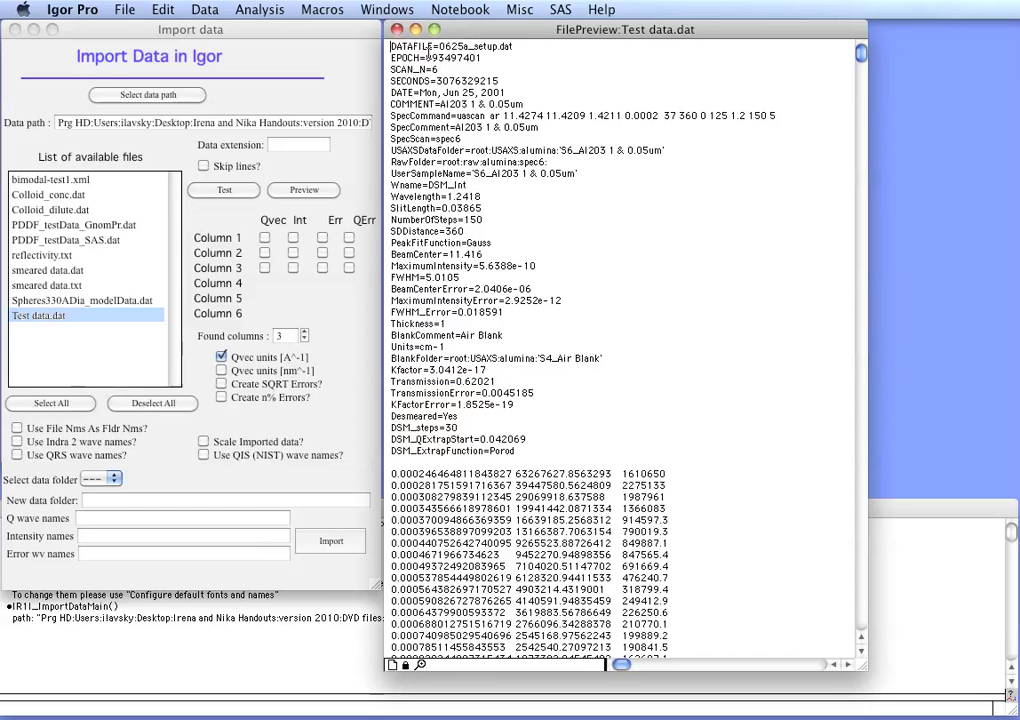
drag(391, 46, 614, 453)
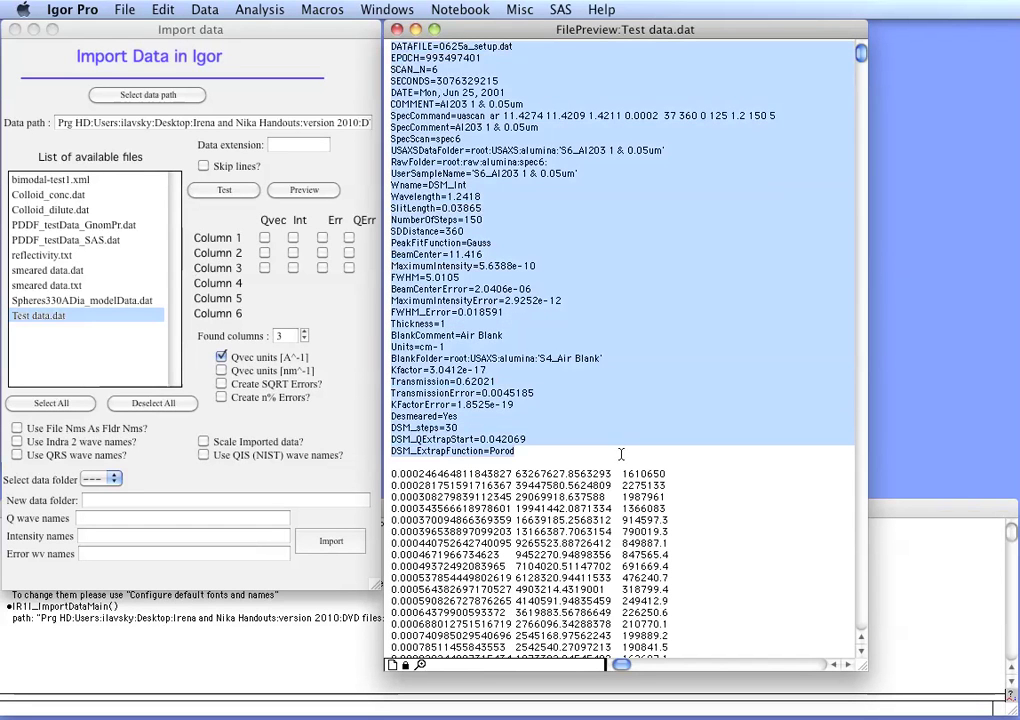
click(733, 456)
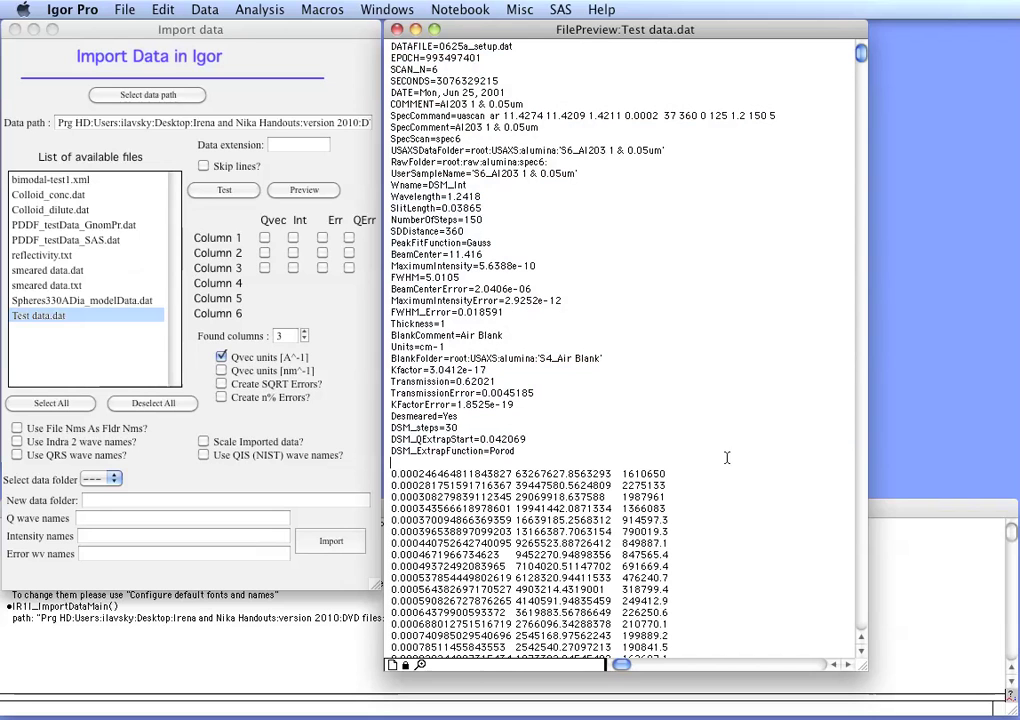
click(861, 652)
click(861, 652)
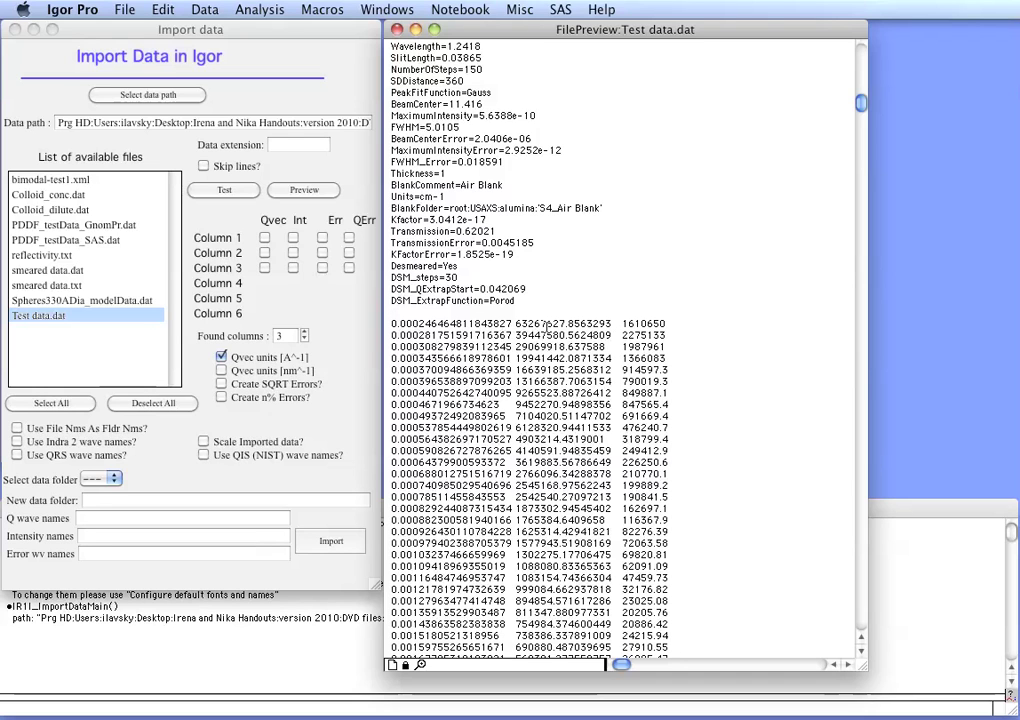
Step: Assign column 1 as Qvec, column 2 as Int and column 3 as Err for the import
click(265, 313)
click(265, 238)
click(293, 253)
click(322, 268)
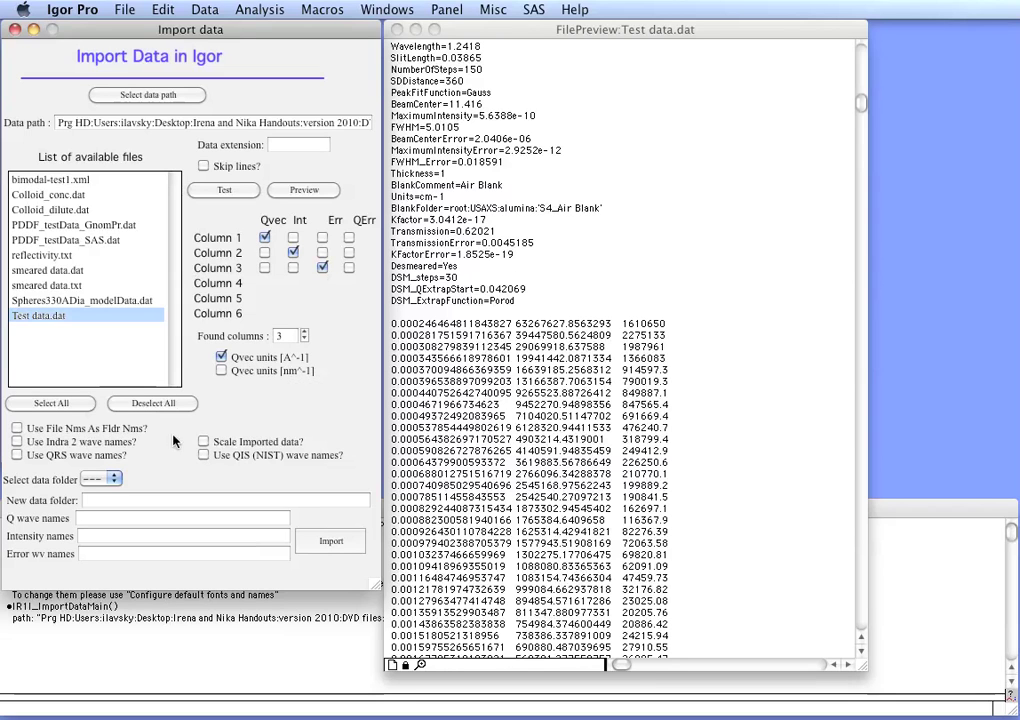
Step: Import Test data.dat using file names as folder names and QRS wave names, and review the import record in the history
click(17, 429)
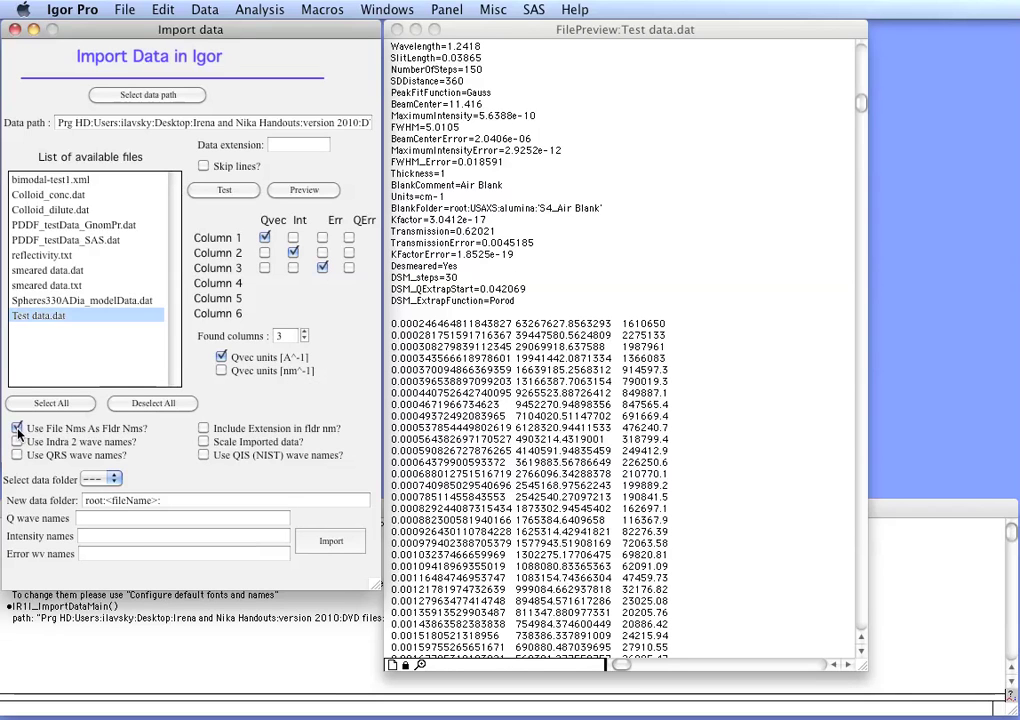
click(17, 455)
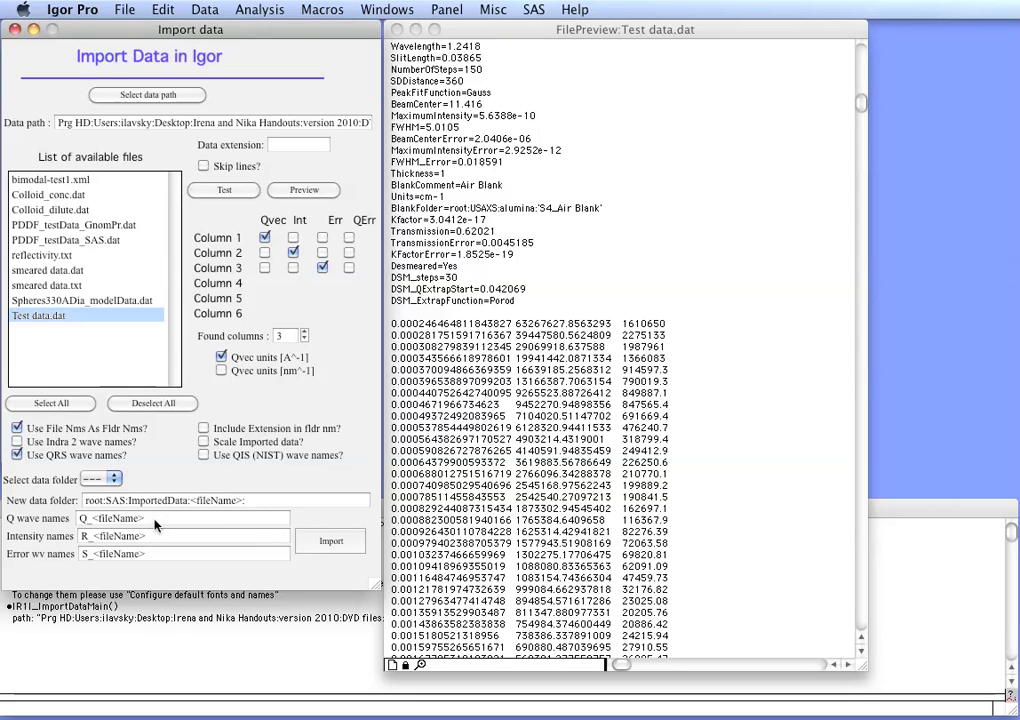
click(347, 544)
click(323, 618)
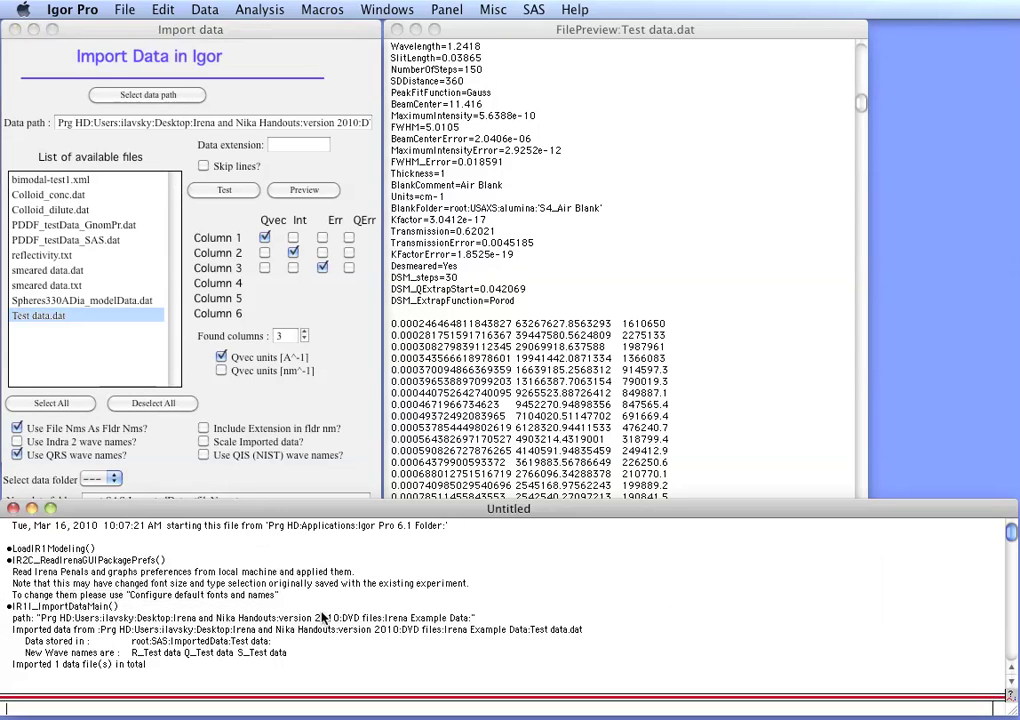
drag(6, 620, 266, 684)
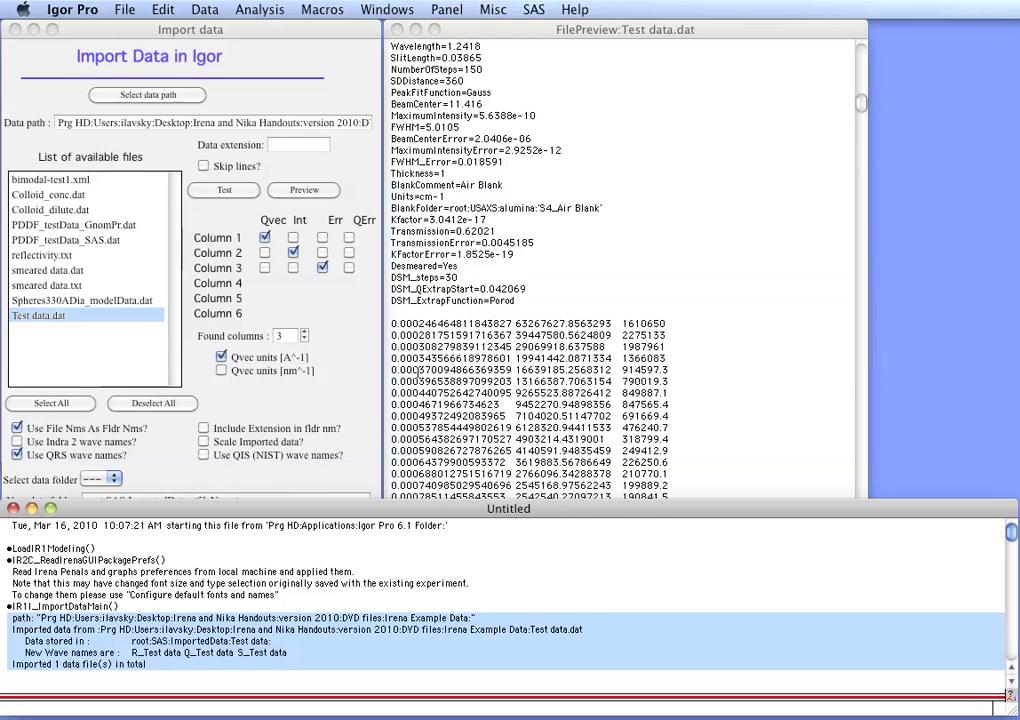
Step: Close the file preview and the Import data panel
click(304, 189)
click(311, 30)
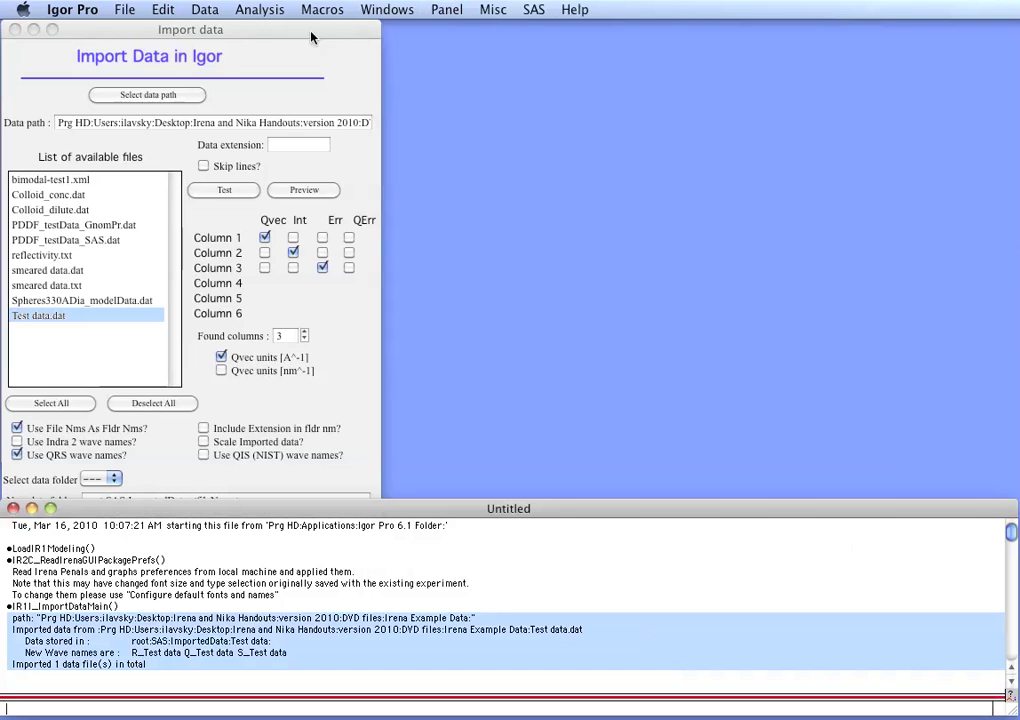
click(15, 29)
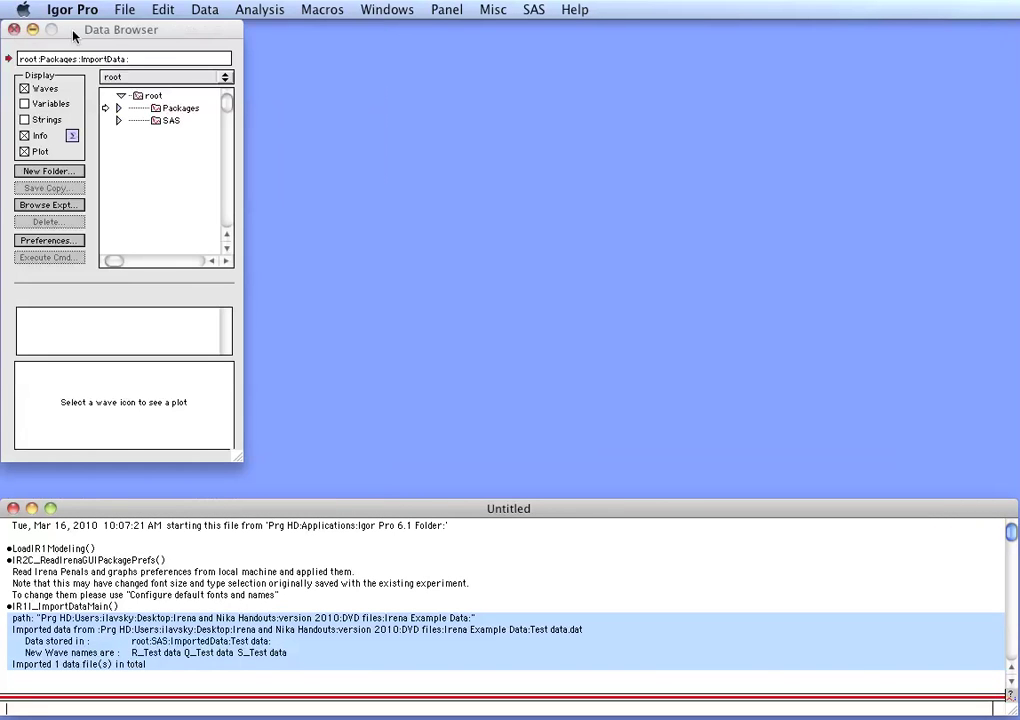
Step: Open the Irena Size Distribution tool
click(538, 12)
mouse_move(485, 10)
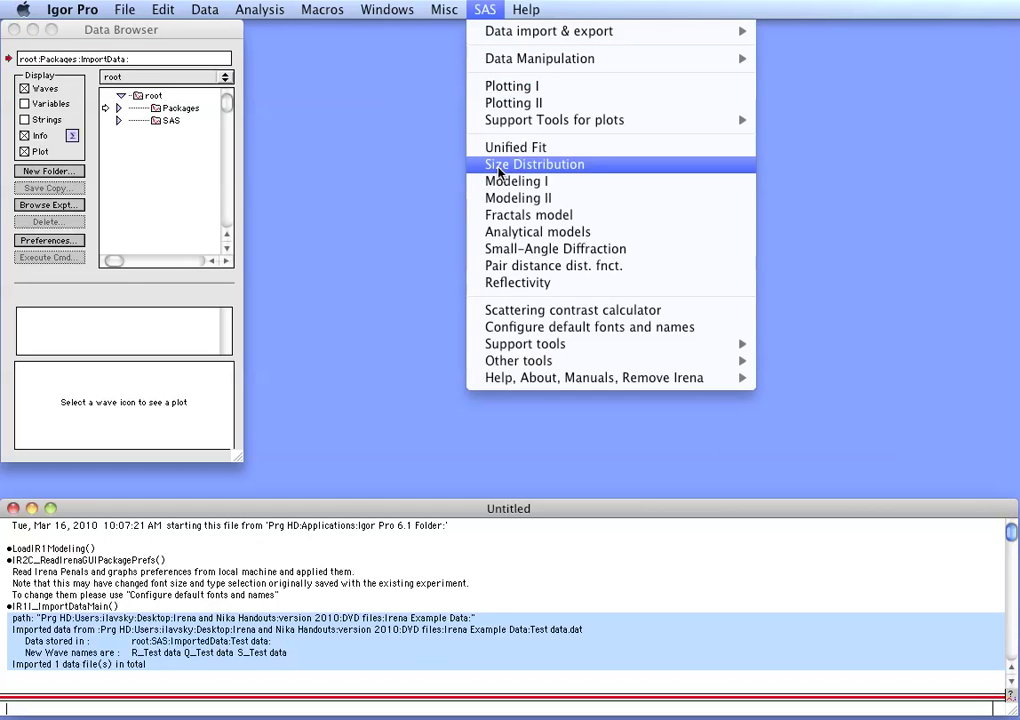
click(500, 168)
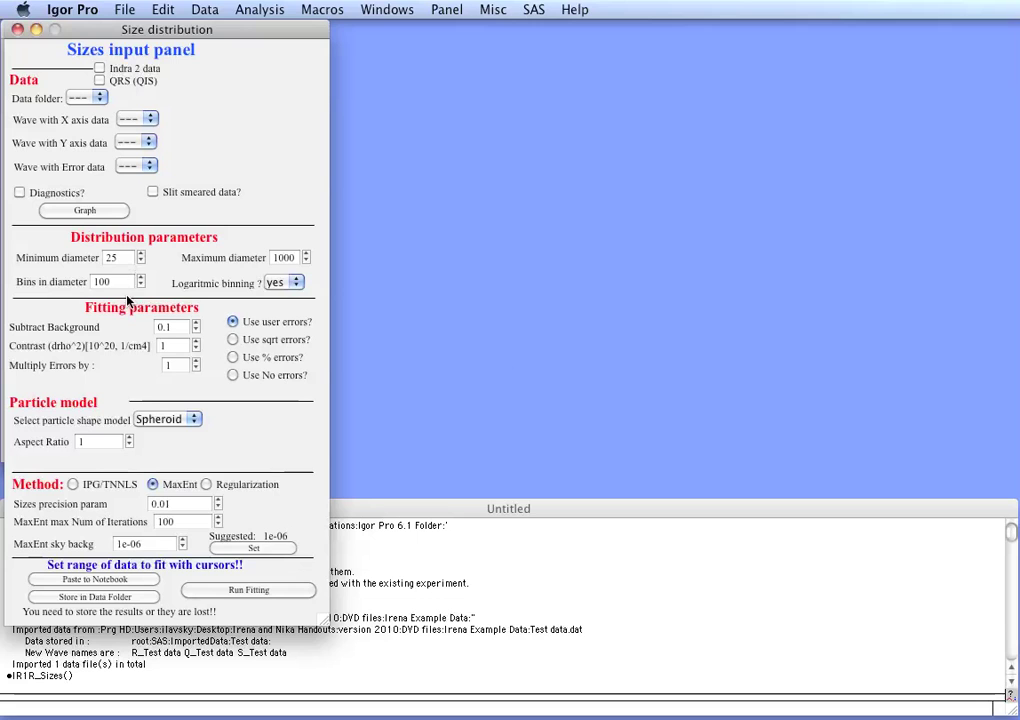
Step: Choose the QRS data in root:SAS:ImportedData:'Test data' as the input for the size distribution and graph it
click(100, 81)
click(97, 99)
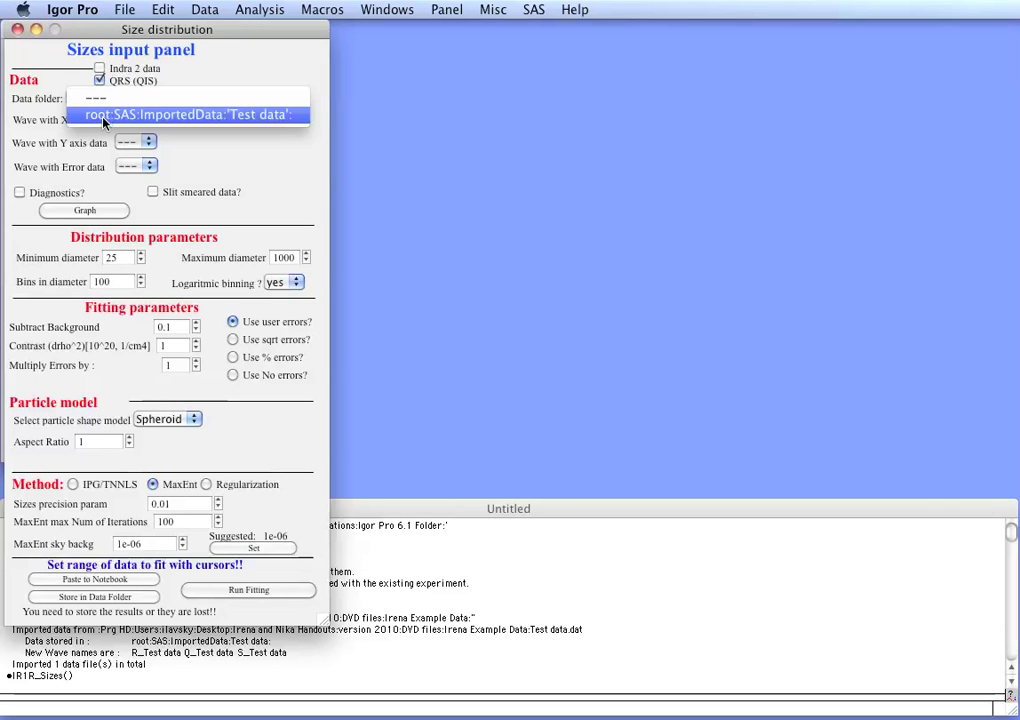
click(102, 116)
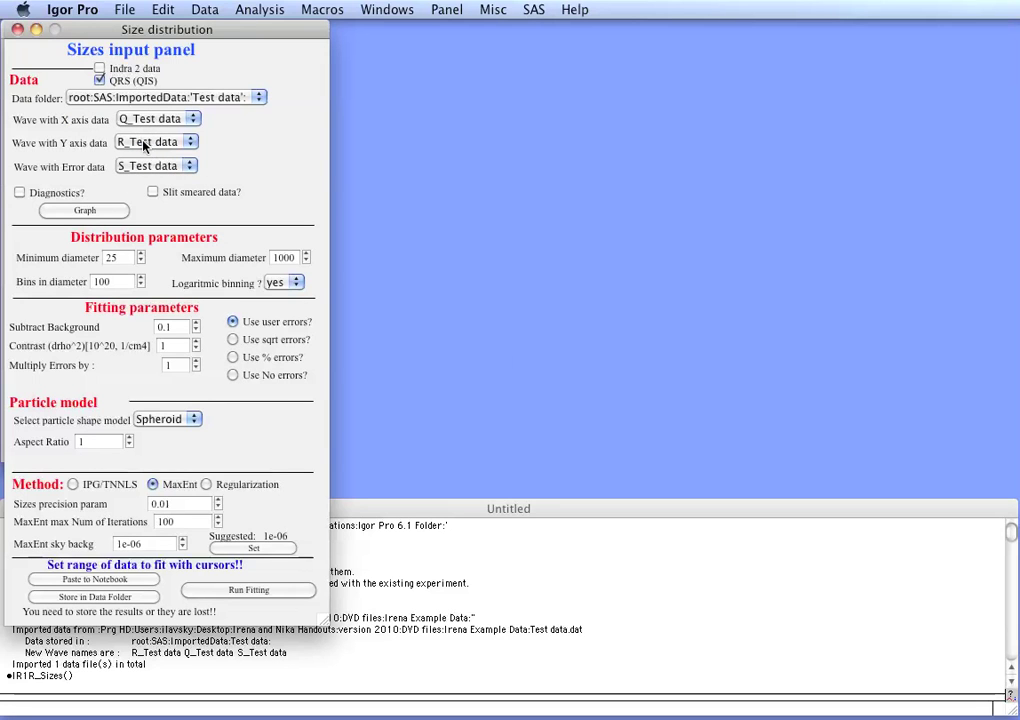
click(85, 210)
Step: Move and resize the intensity graph window so it fits whole beside the Sizes input panel
click(838, 34)
drag(838, 34, 572, 33)
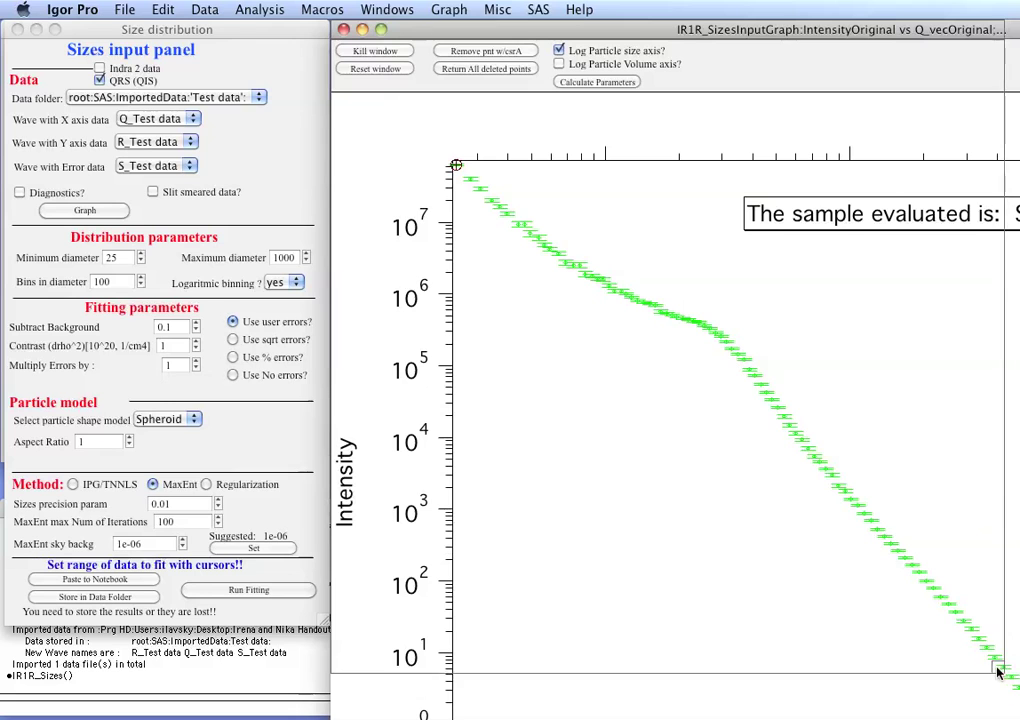
drag(1009, 667, 1010, 675)
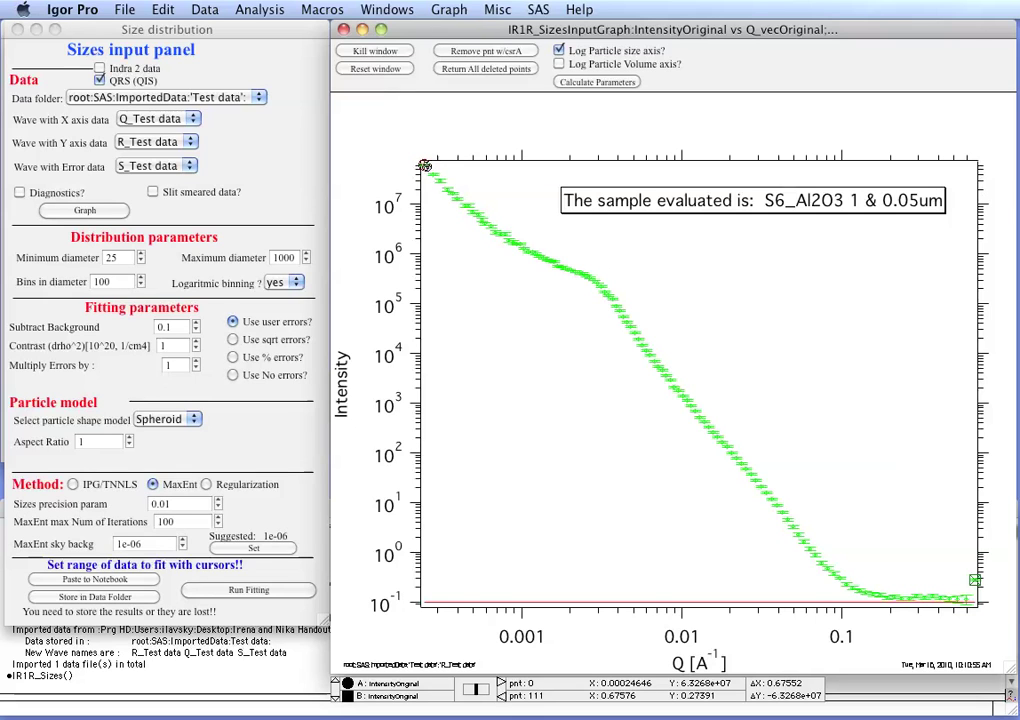
Step: Set the fit range on the intensity curve with cursor A at point 29 and cursor B at point 92
click(556, 266)
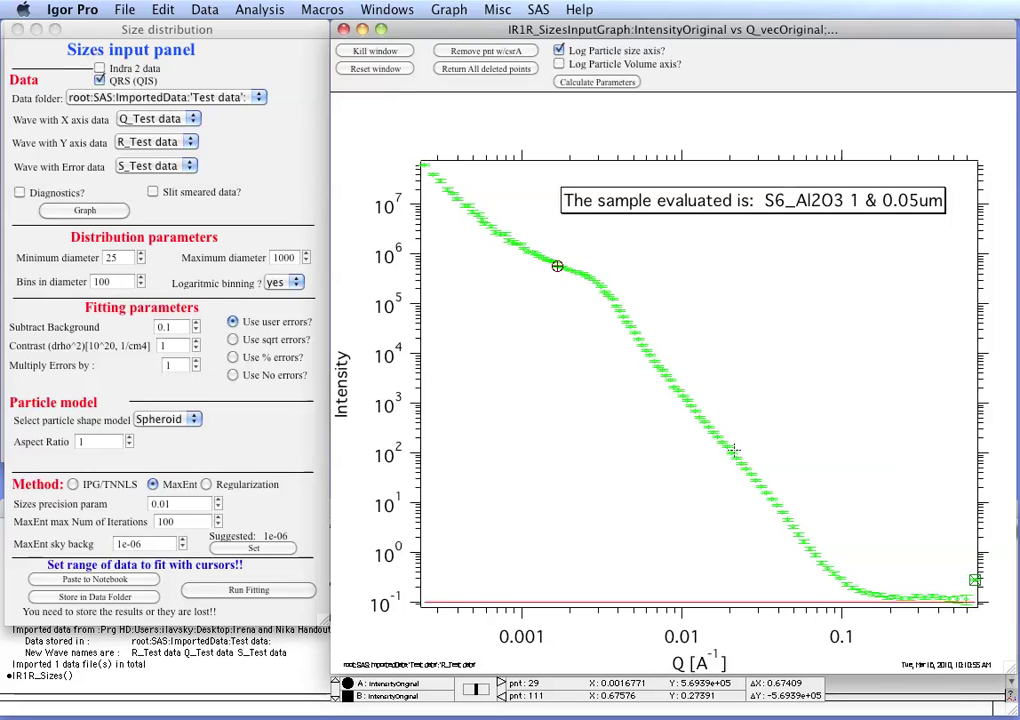
drag(975, 580, 834, 573)
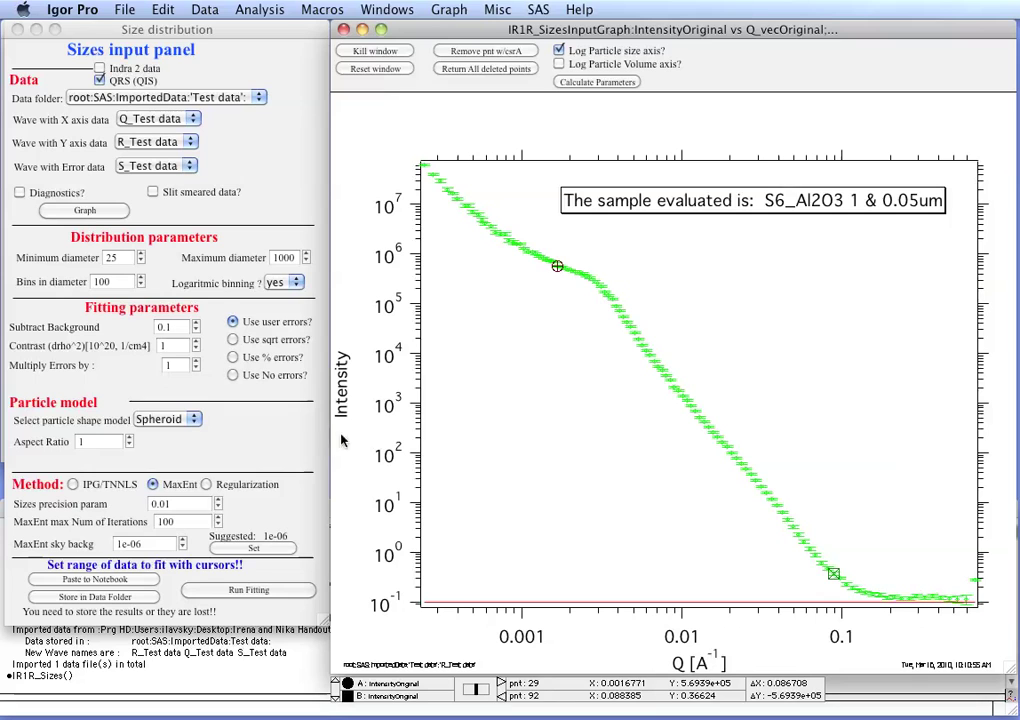
Step: Keep the minimum diameter at 25 and set the maximum diameter of the distribution to 10000
click(282, 422)
click(125, 258)
key(Return)
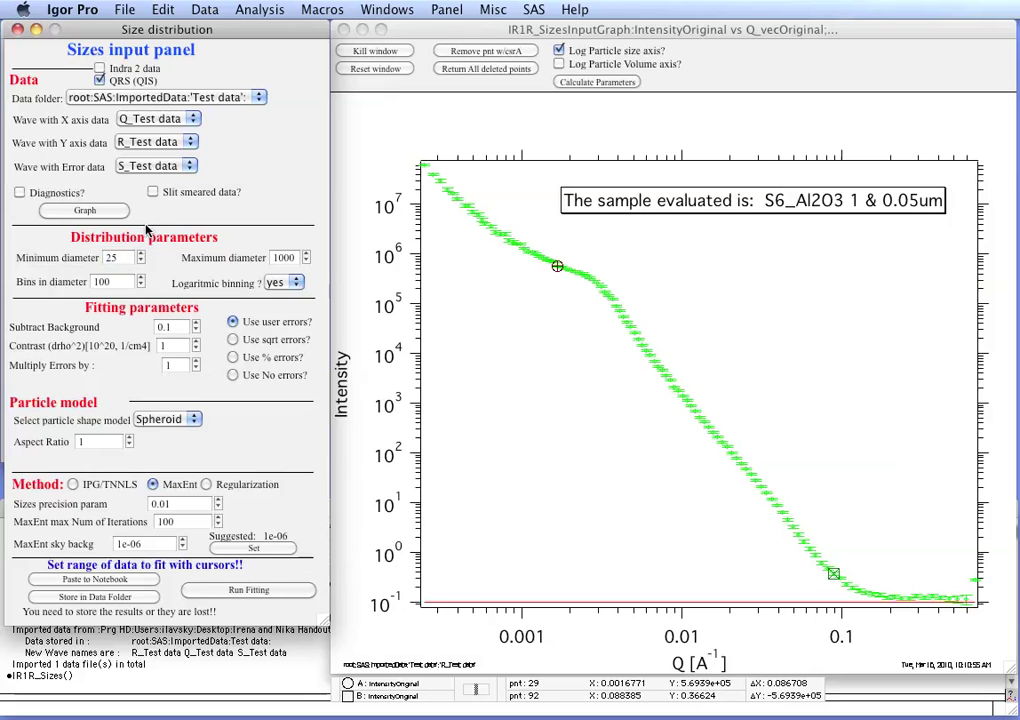
click(284, 257)
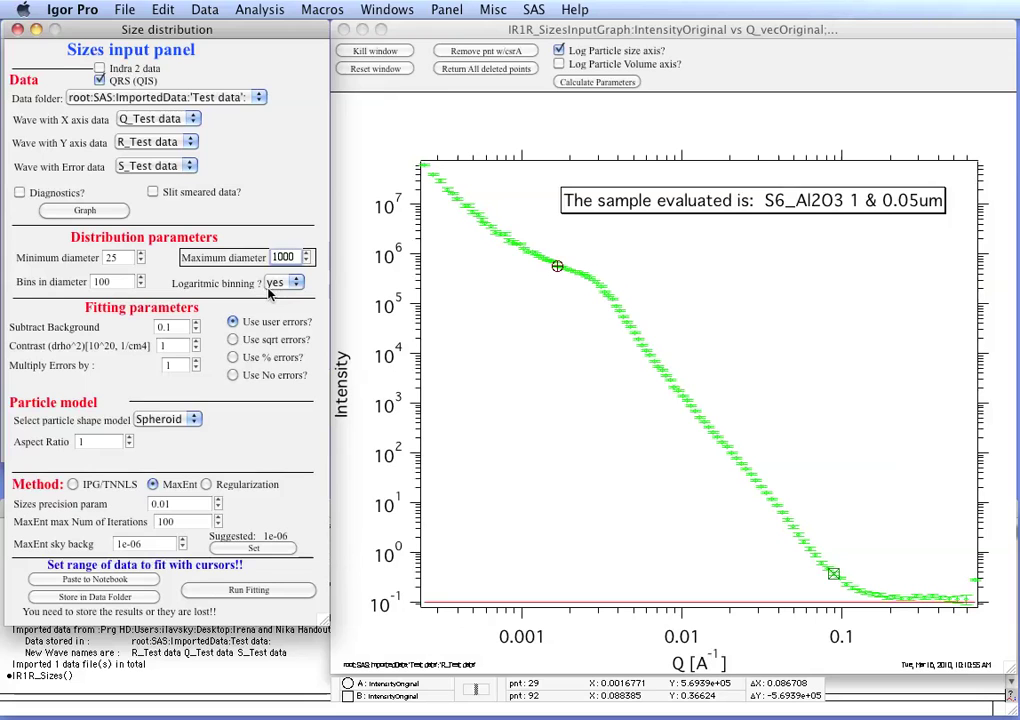
text(0)
key(Return)
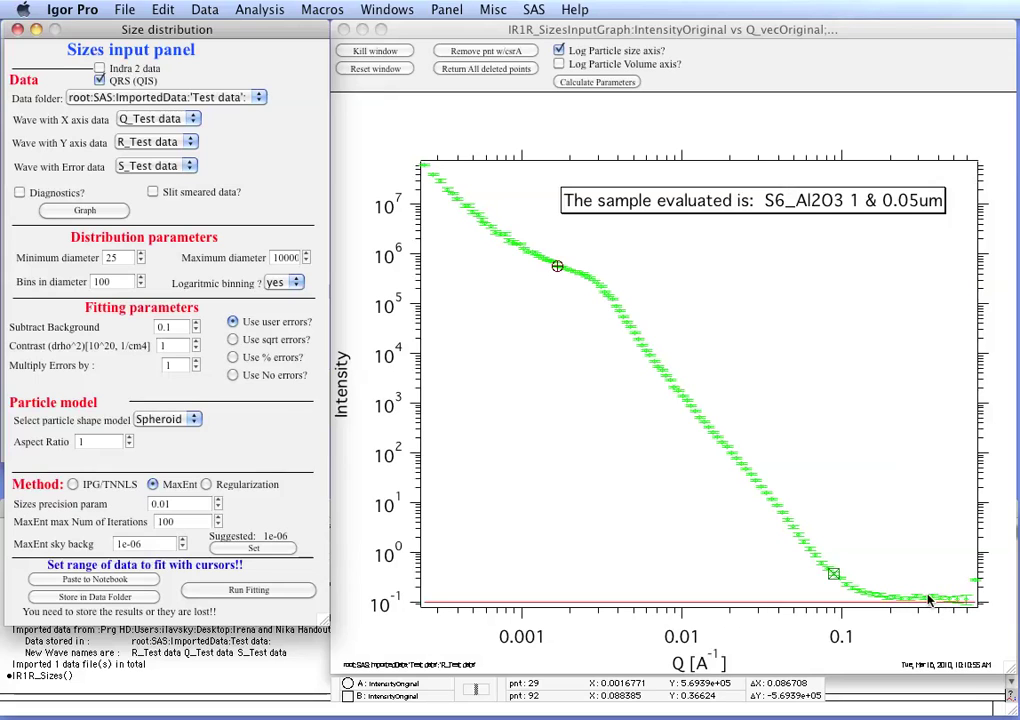
Step: Raise the subtracted background to 0.1222 to match the flat high-Q data and set the contrast to 1094
click(197, 324)
click(197, 324)
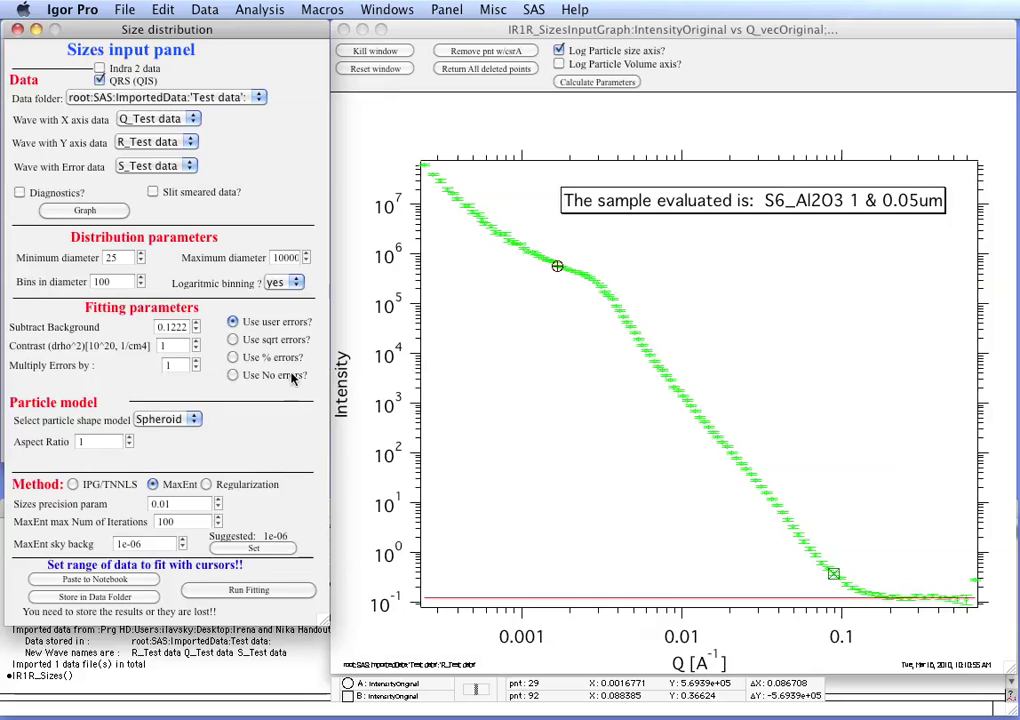
click(147, 349)
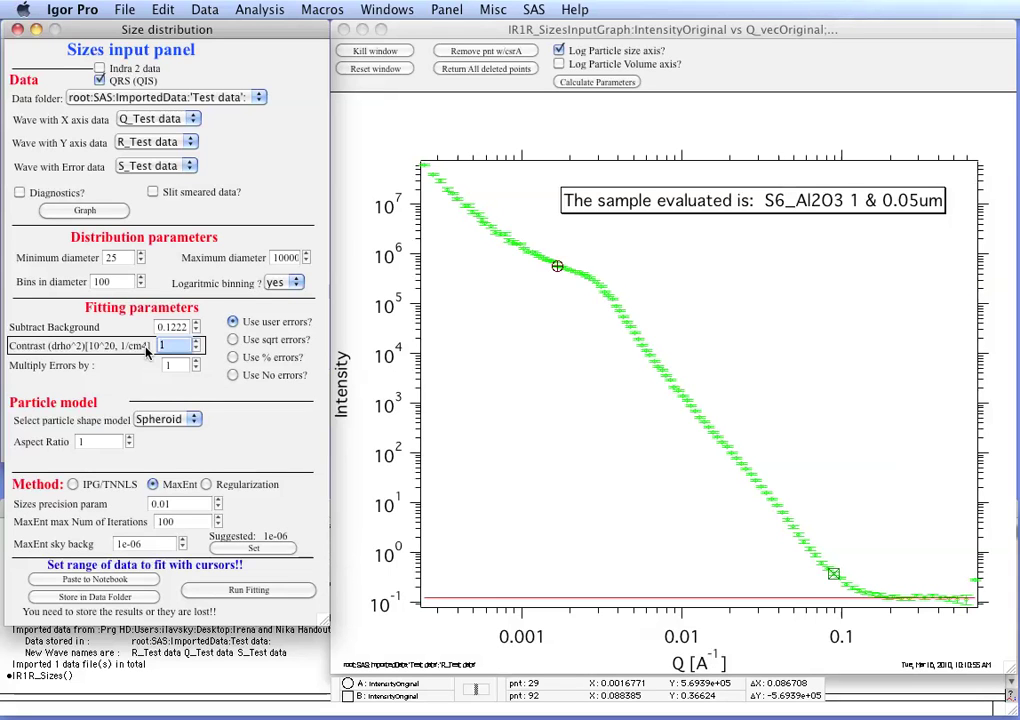
text(1094)
key(Return)
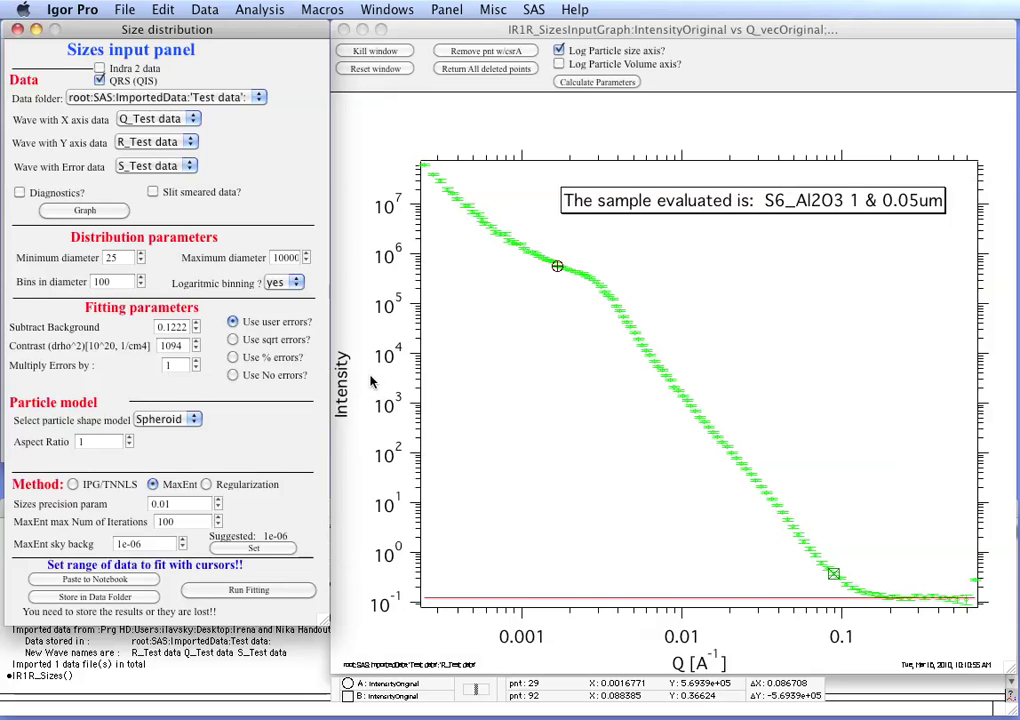
Step: Set the error multiplier for the intensity data to 5
click(197, 363)
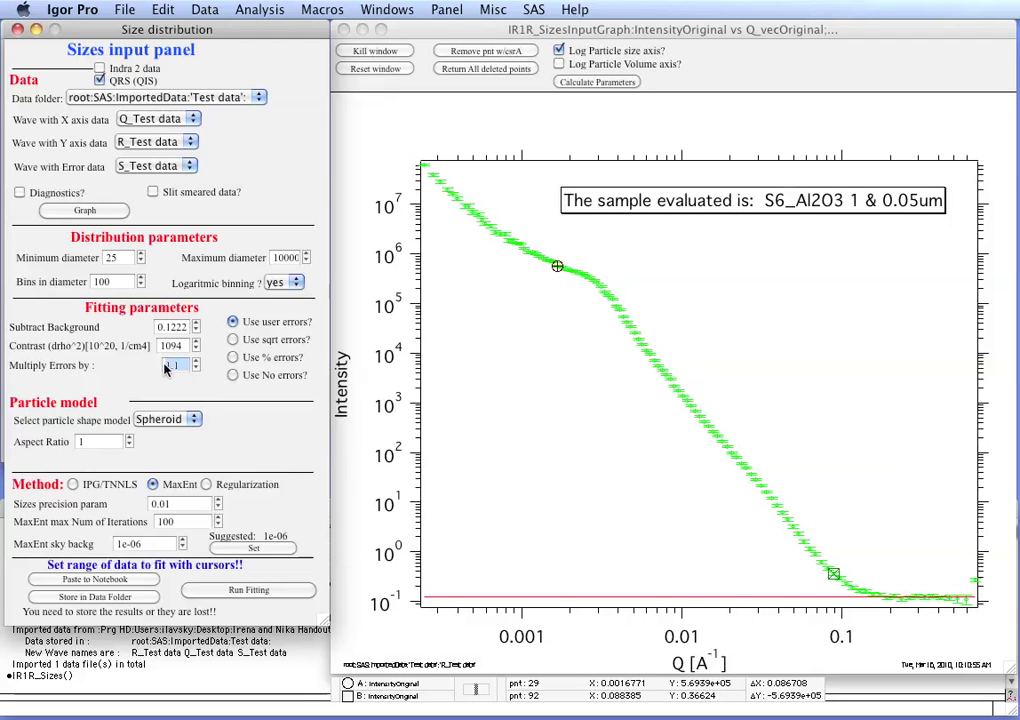
text(5)
key(Return)
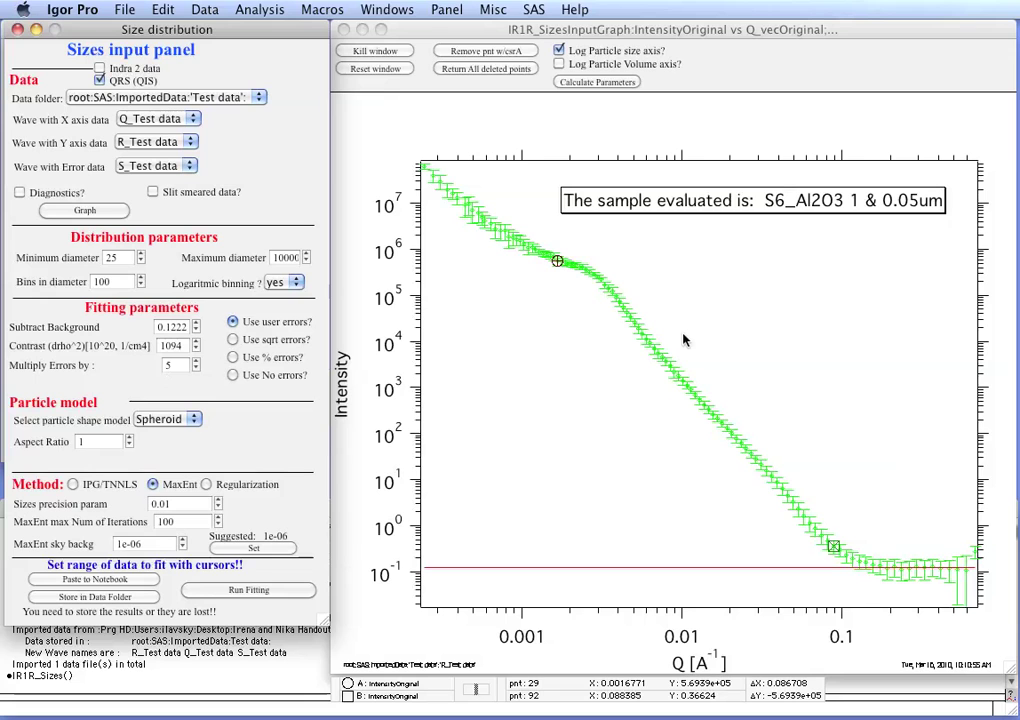
click(193, 420)
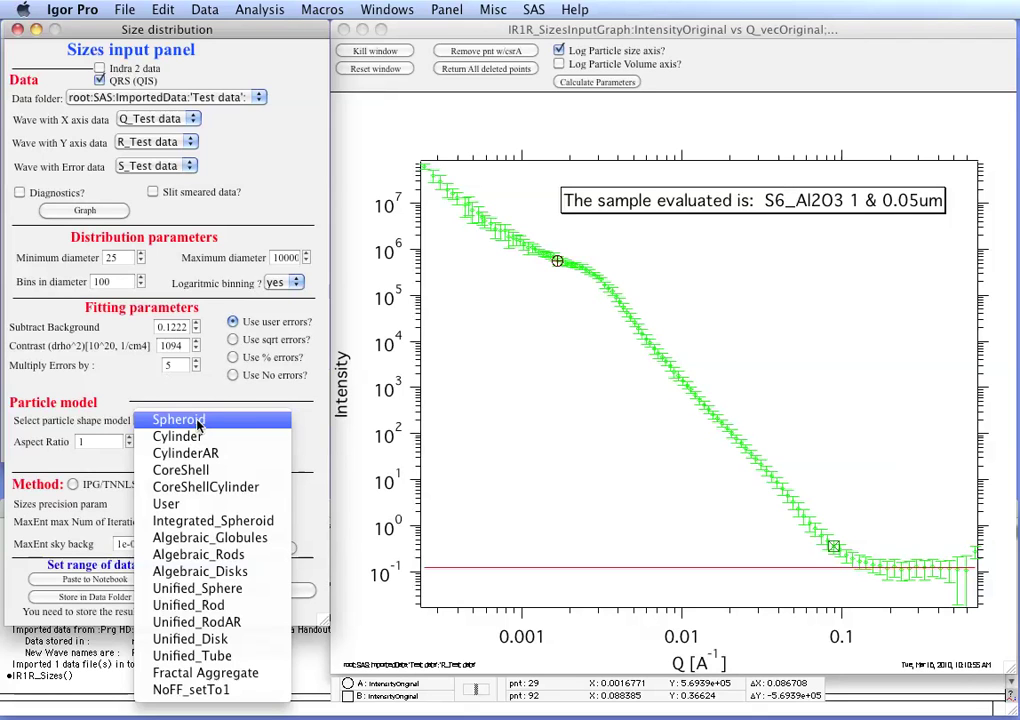
key(Escape)
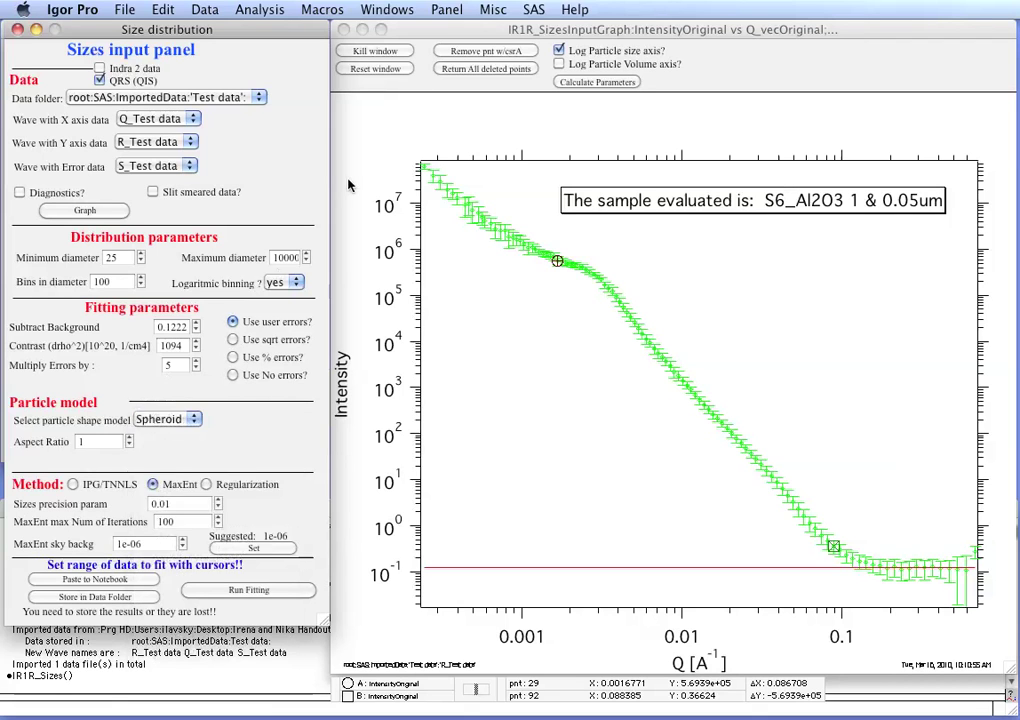
click(526, 10)
mouse_move(586, 381)
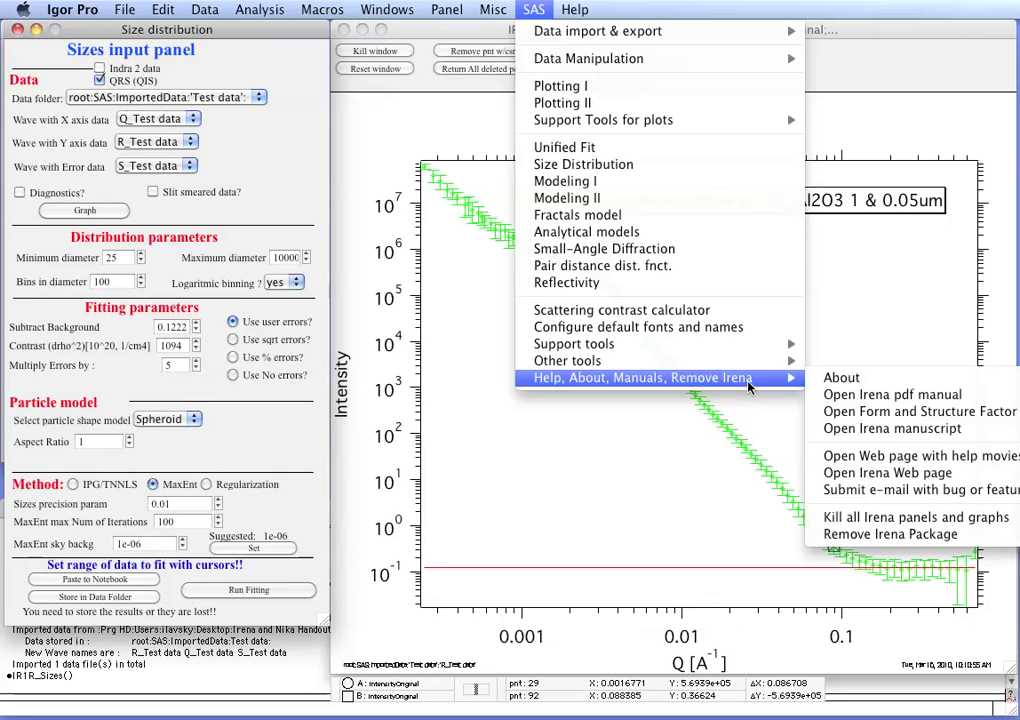
click(221, 318)
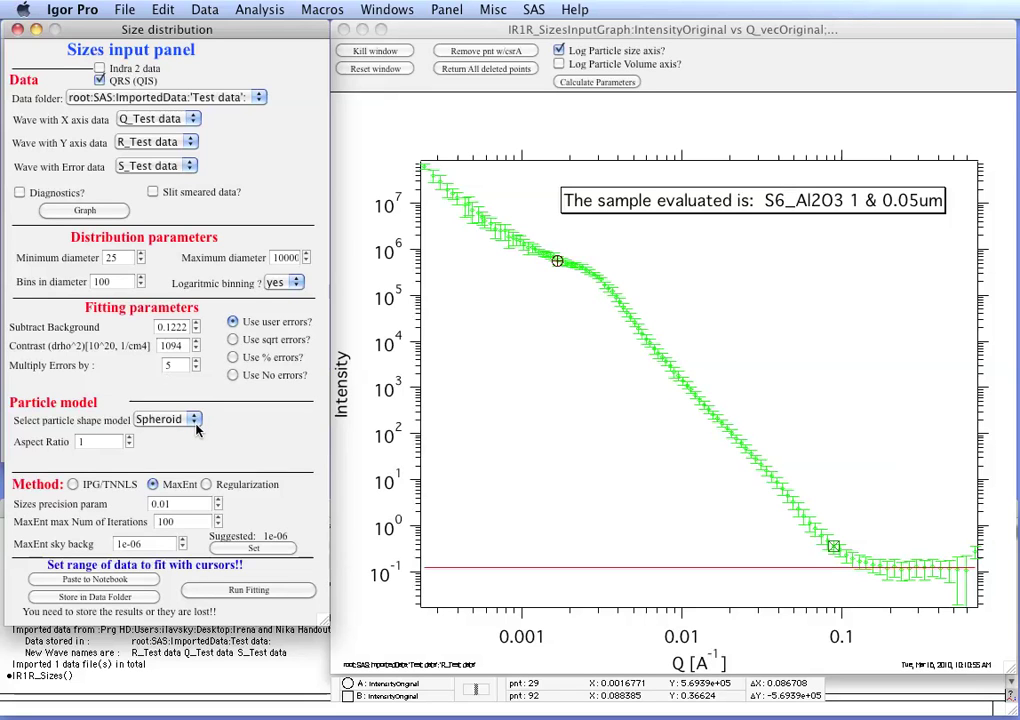
Step: Run the MaxEnt size distribution fit with the Spheroid particle shape and an aspect ratio of 1
click(87, 444)
click(244, 592)
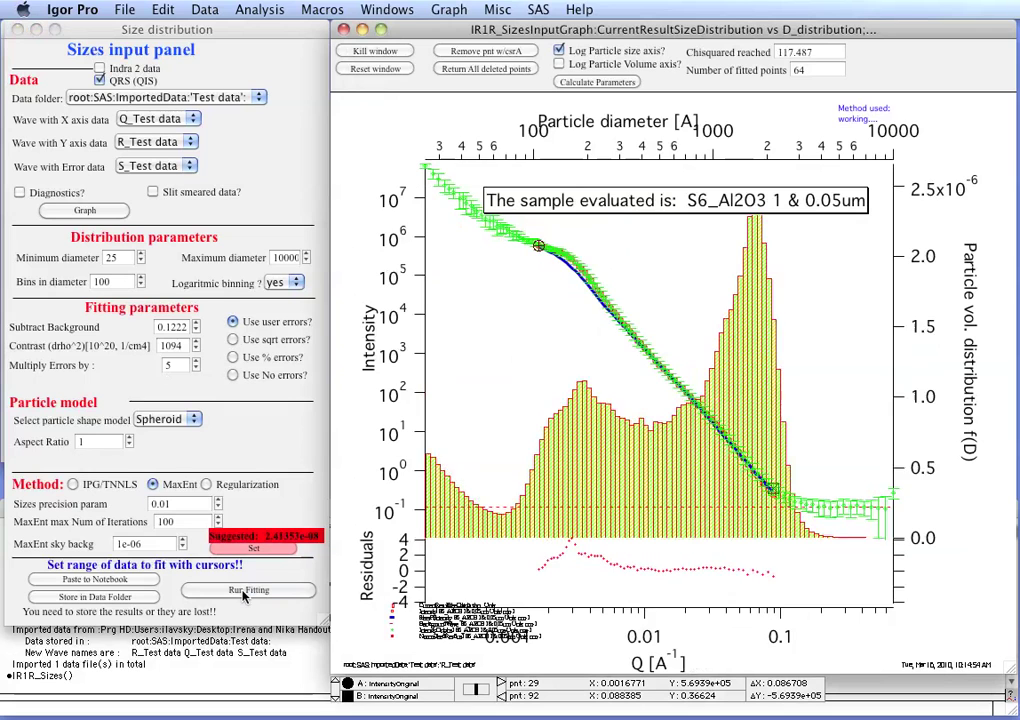